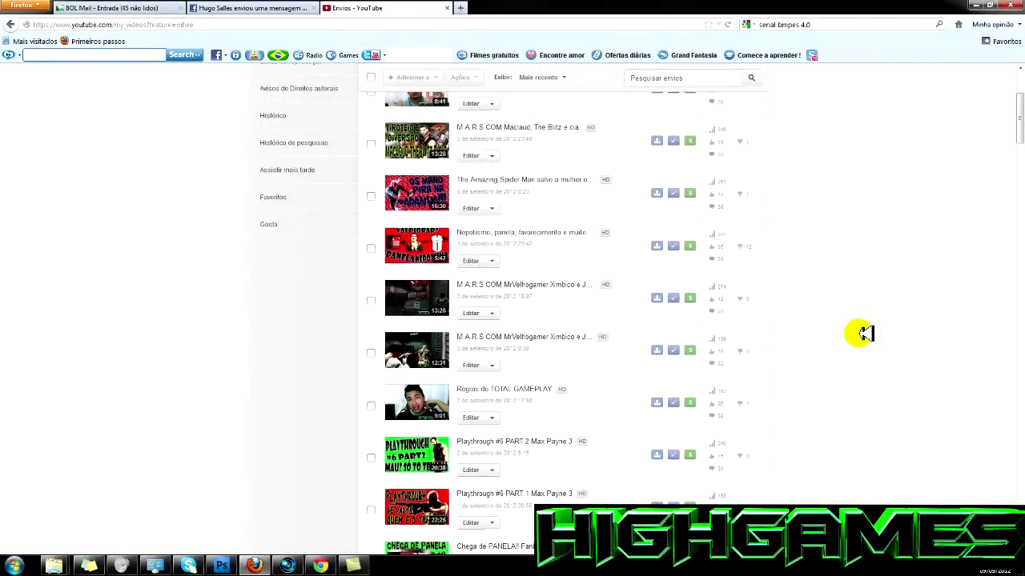
Step: Open Meu canal's Vídeos tab on YouTube and scroll through the uploaded video thumbnails
scroll(865, 333, up, 5)
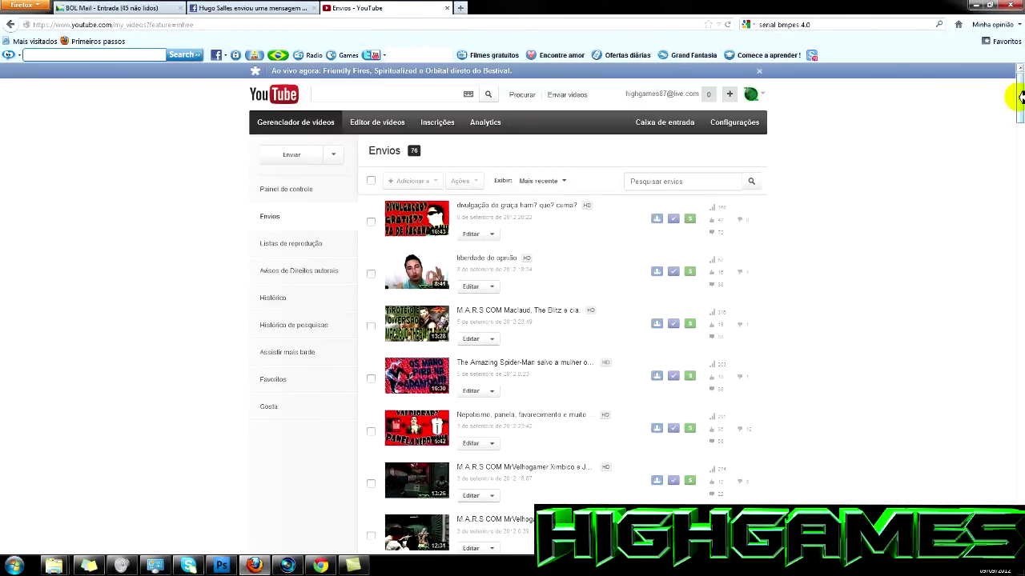
mouse_move(1020, 94)
mouse_down()
mouse_move(1020, 130)
mouse_move(1020, 76)
mouse_up()
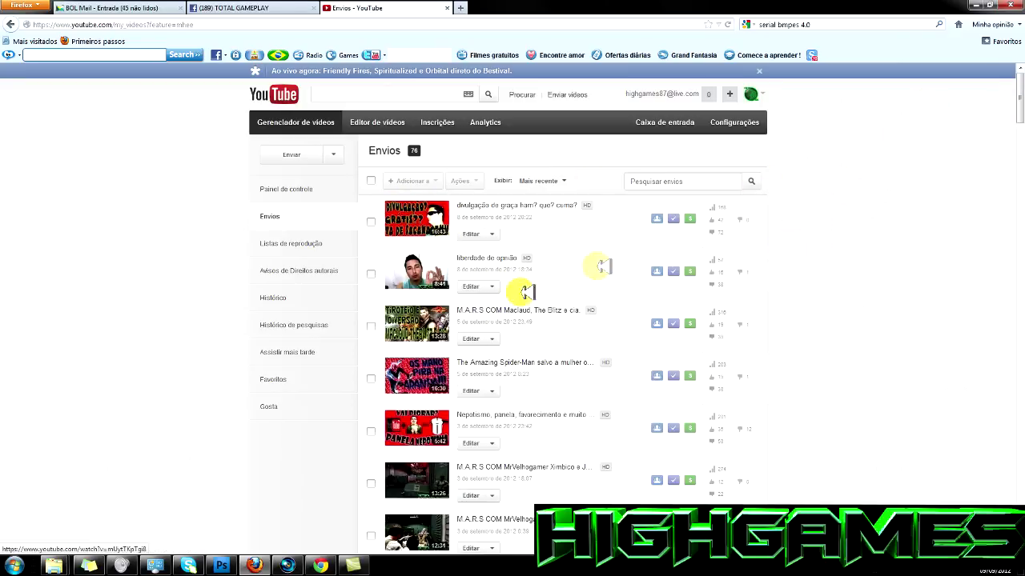
click(749, 95)
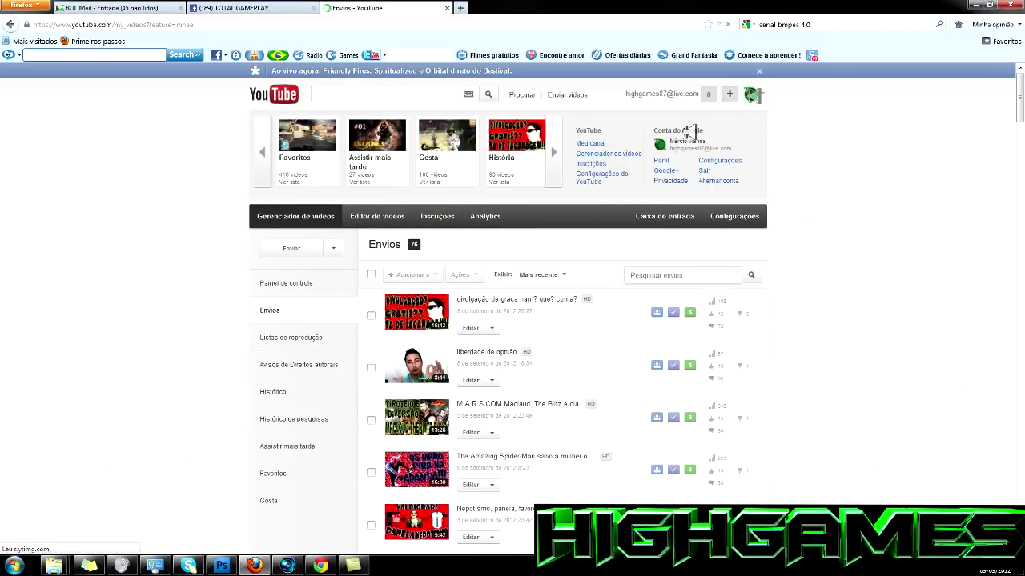
click(750, 95)
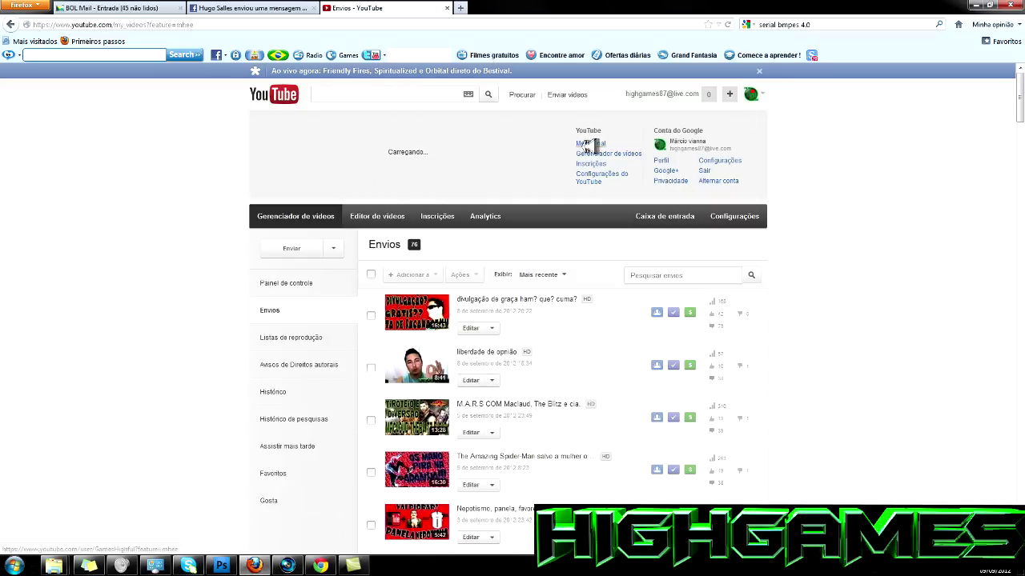
click(587, 141)
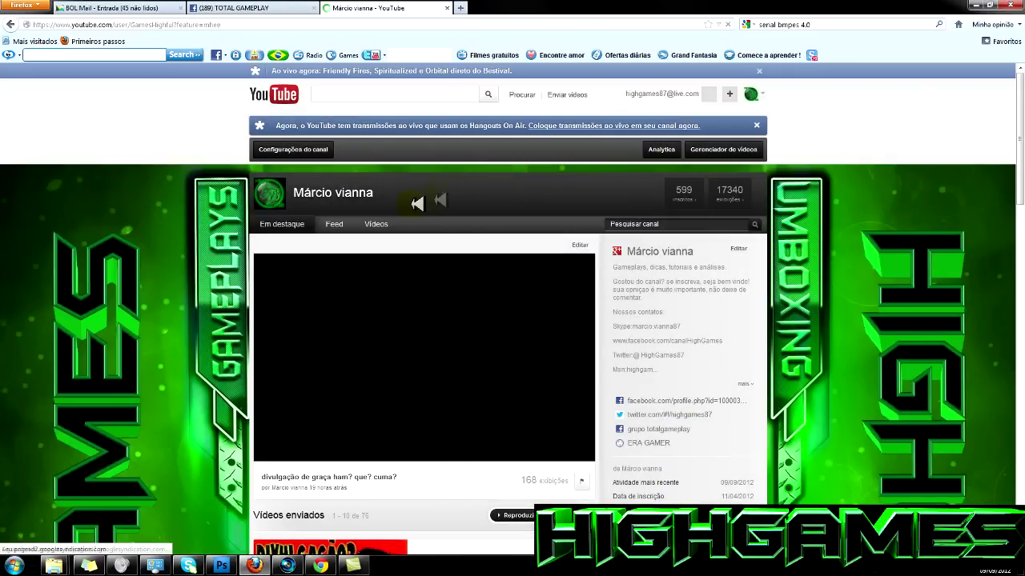
click(376, 224)
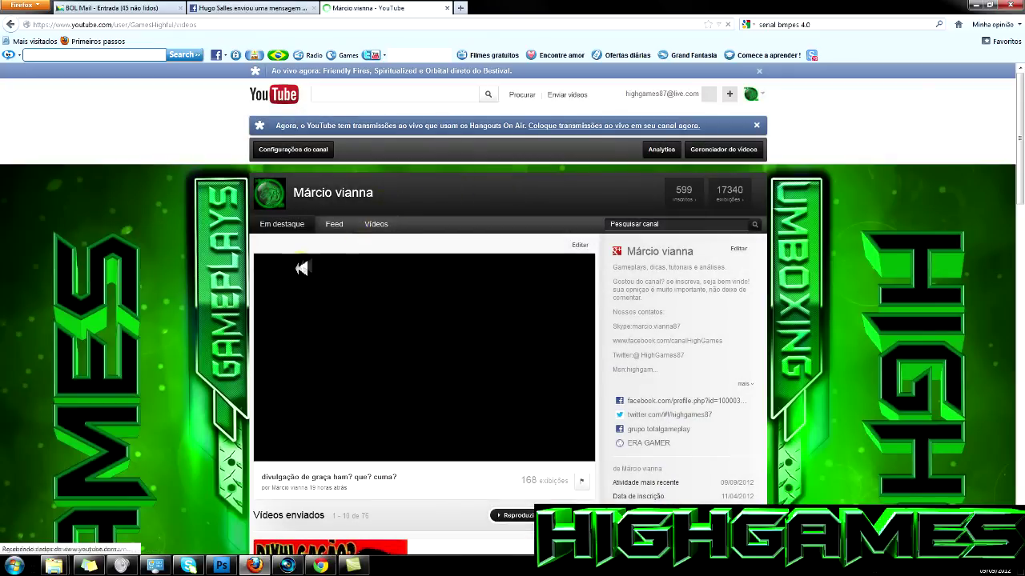
scroll(170, 283, down, 4)
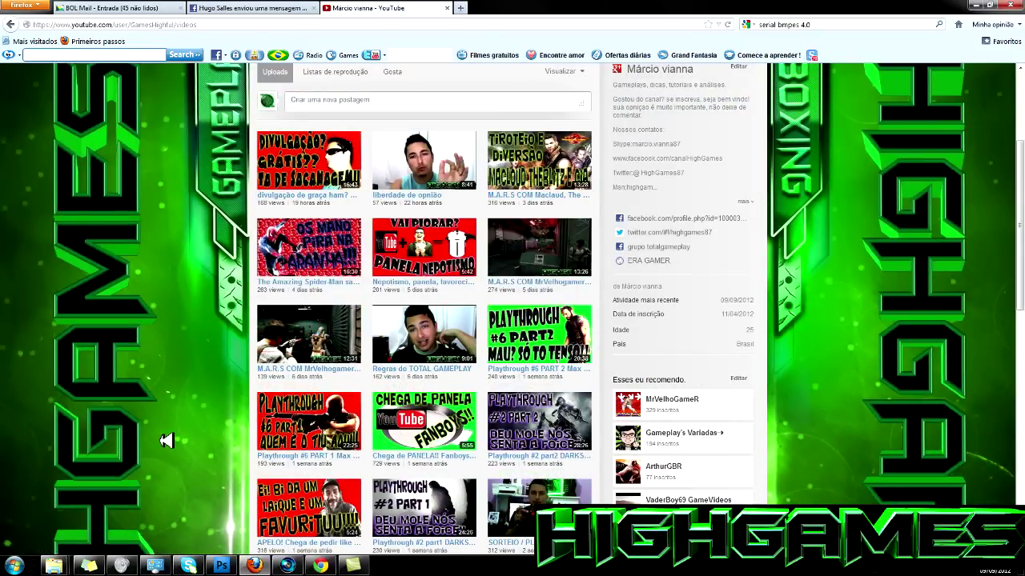
click(232, 568)
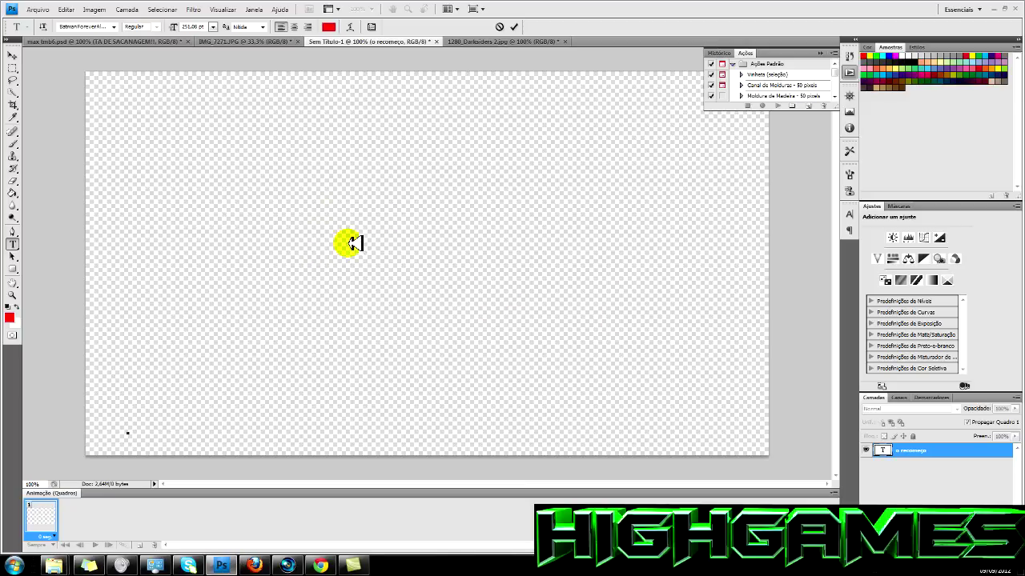
Step: Create a new 1280×720 document with a Transparente background via Arquivo > Novo
click(36, 9)
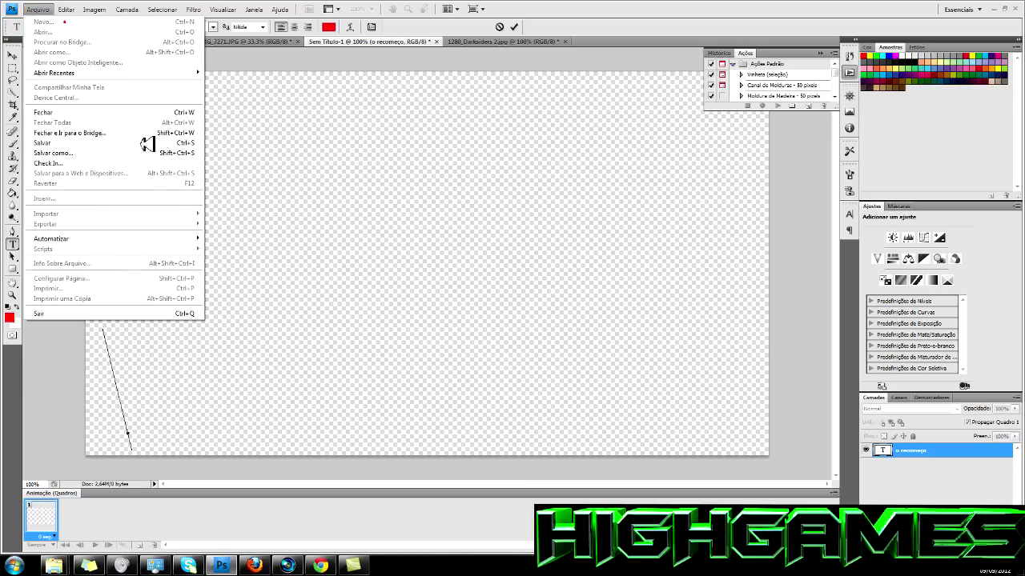
click(285, 254)
click(12, 54)
click(37, 9)
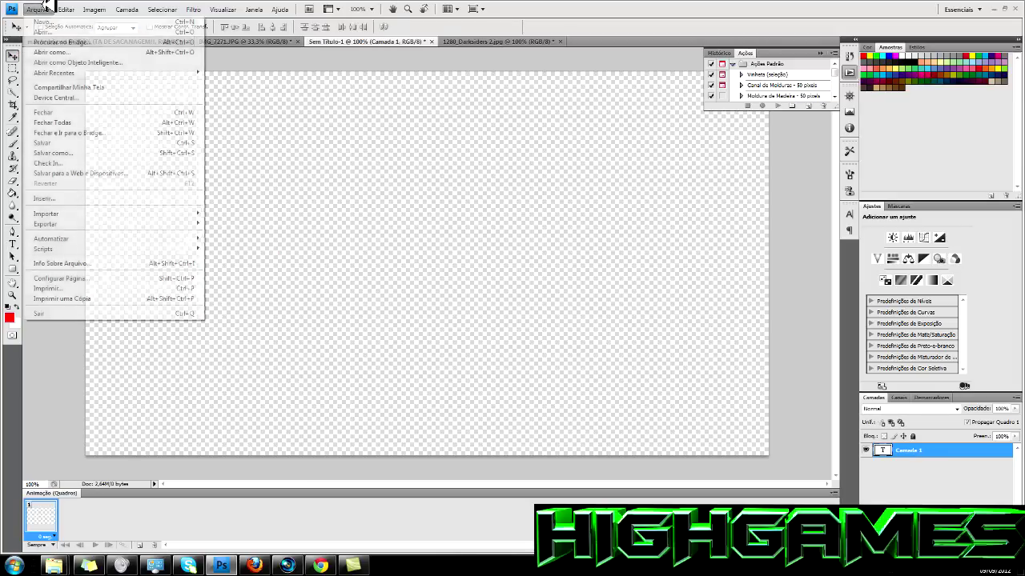
click(49, 21)
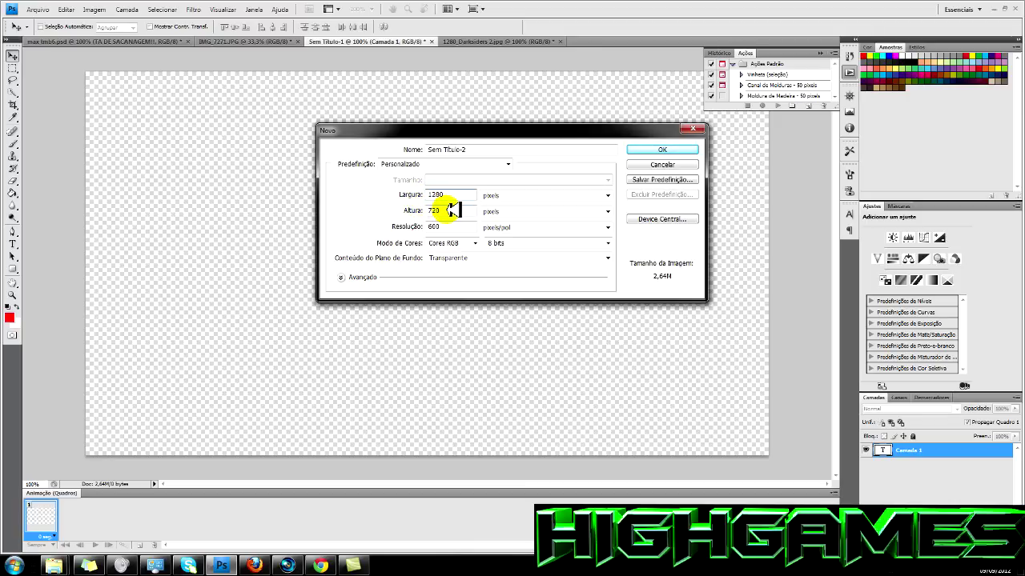
text(1280)
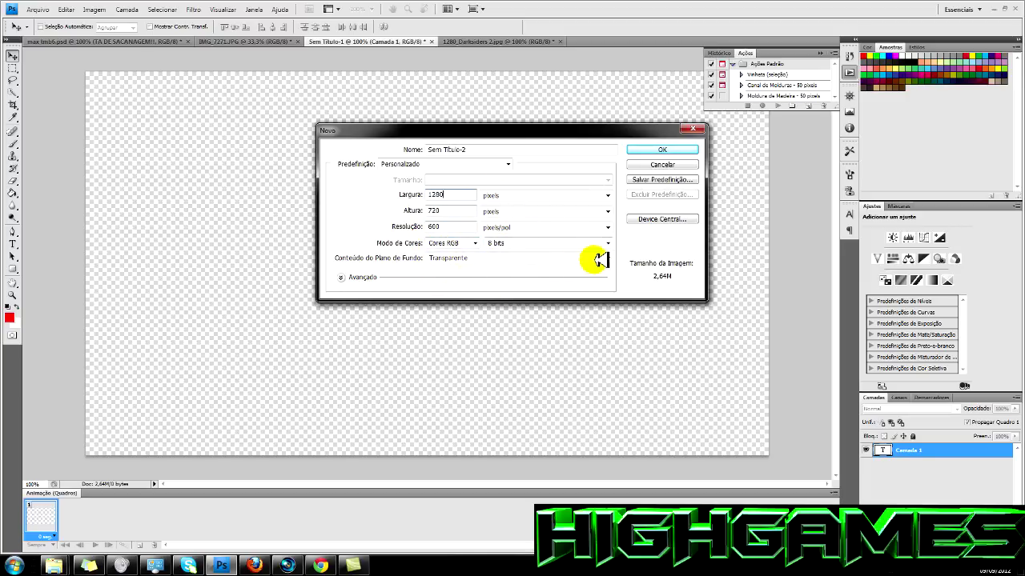
click(608, 258)
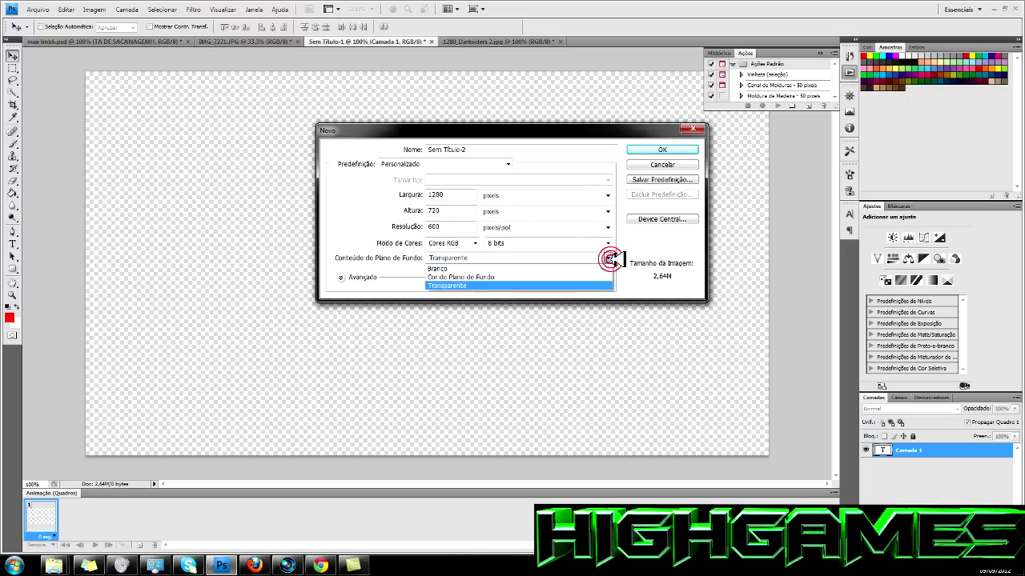
click(671, 151)
click(671, 151)
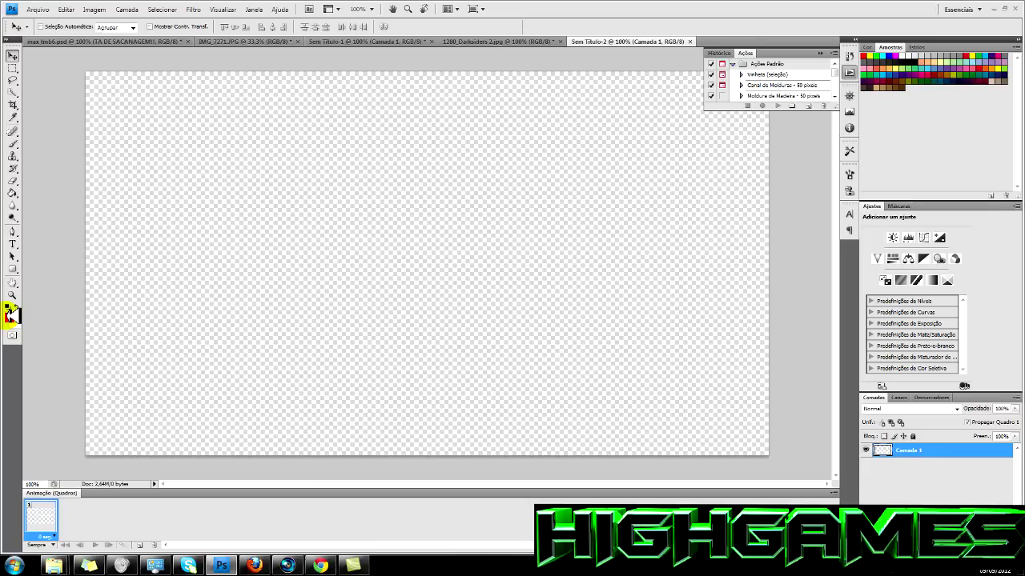
Step: Set the foreground colour to red and brush red over the entire 1280×720 canvas
click(12, 317)
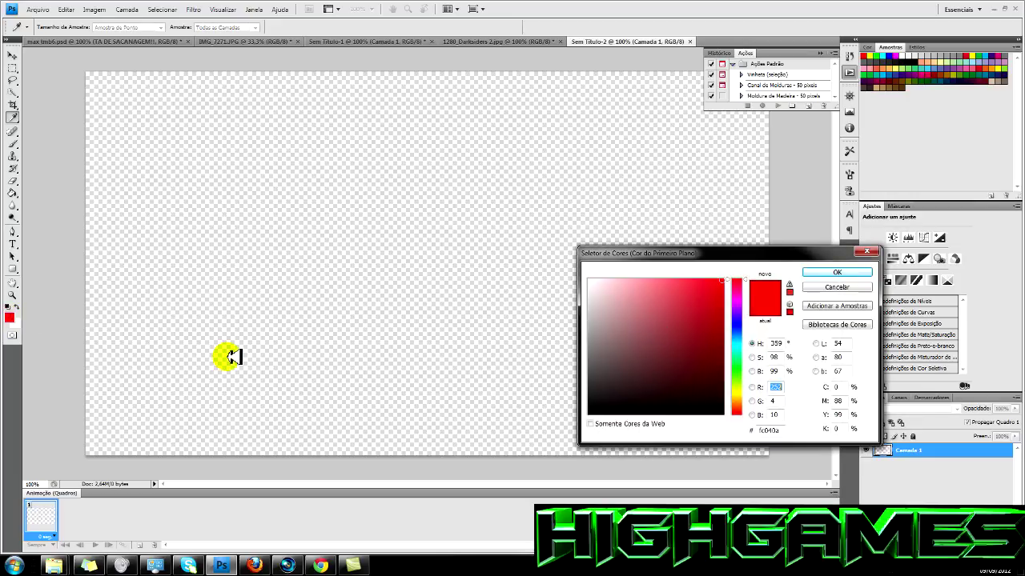
click(837, 272)
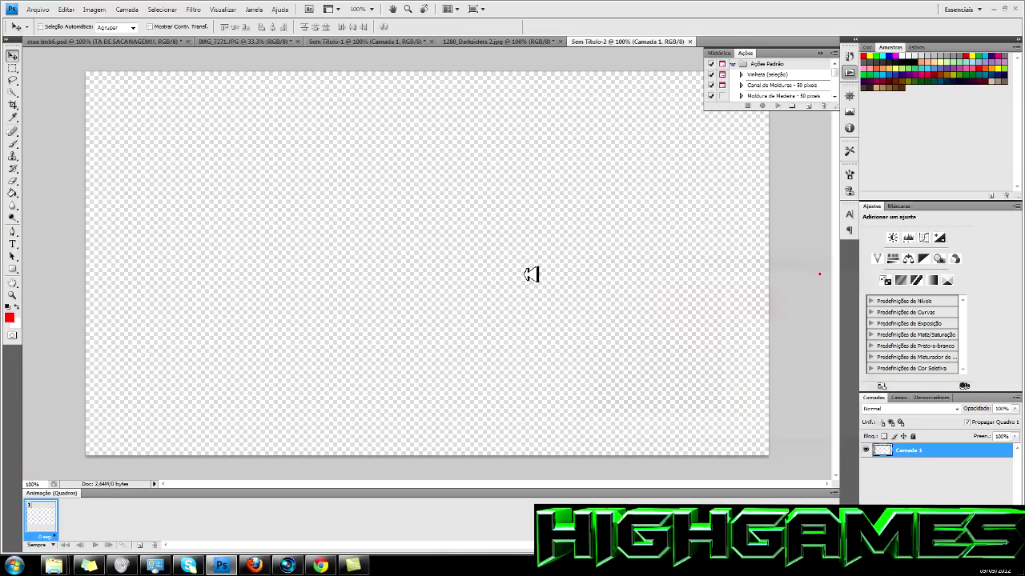
click(18, 144)
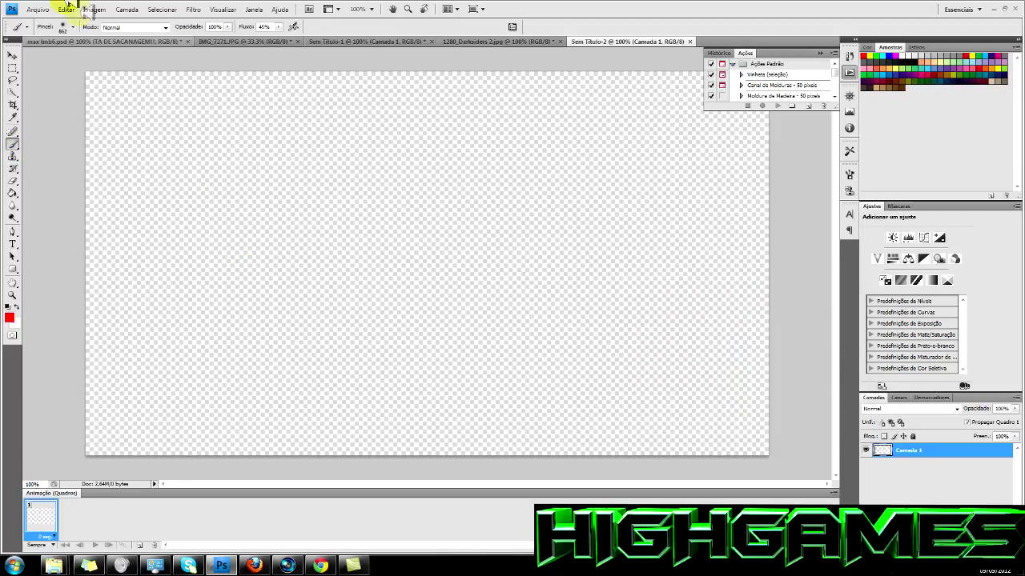
click(77, 29)
click(322, 214)
mouse_move(327, 217)
mouse_down()
mouse_move(165, 186)
mouse_move(67, 86)
mouse_move(712, 114)
mouse_move(320, 208)
mouse_move(698, 192)
mouse_move(571, 217)
mouse_move(552, 281)
mouse_move(709, 195)
mouse_move(723, 153)
mouse_move(711, 406)
mouse_move(688, 387)
mouse_move(679, 395)
mouse_move(752, 401)
mouse_move(744, 440)
mouse_move(693, 421)
mouse_up()
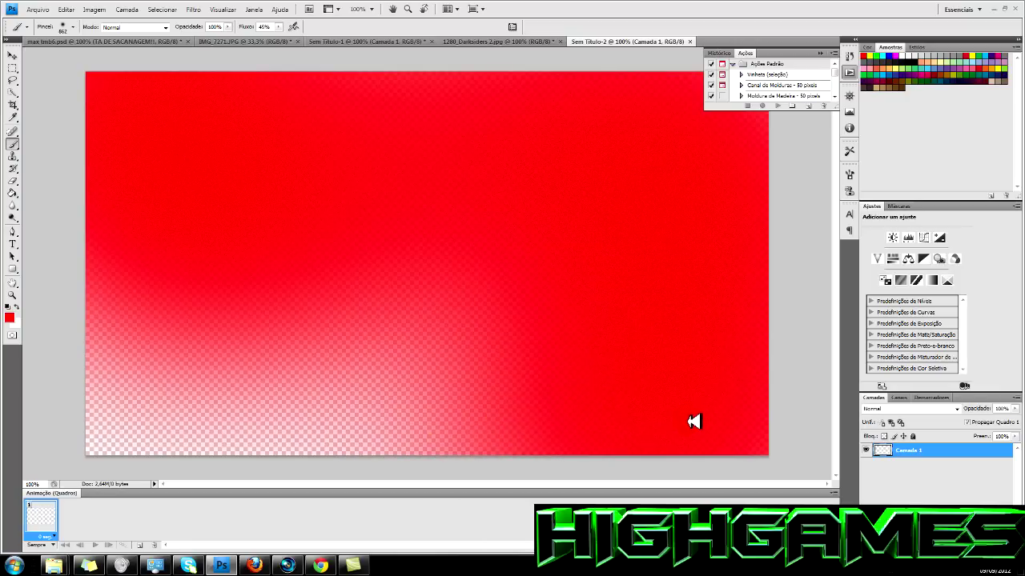
mouse_move(610, 427)
mouse_down()
mouse_move(83, 361)
mouse_move(432, 389)
mouse_move(313, 389)
mouse_move(345, 389)
mouse_move(109, 360)
mouse_move(123, 329)
mouse_move(80, 411)
mouse_up()
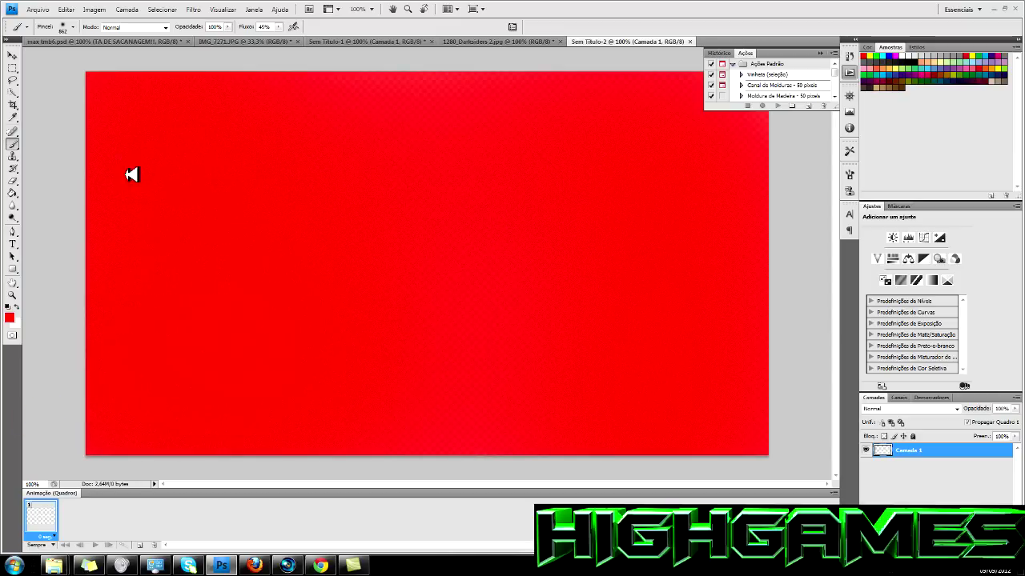
click(15, 53)
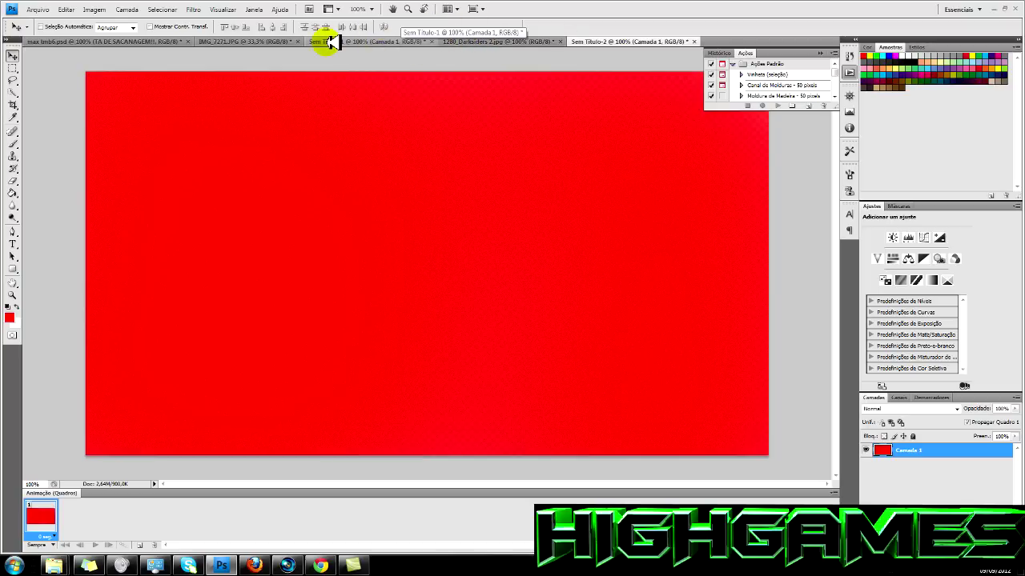
Step: Open the 1280_Darksiders 2 wallpaper from the PAPEIS DE PAREDE folder
click(38, 9)
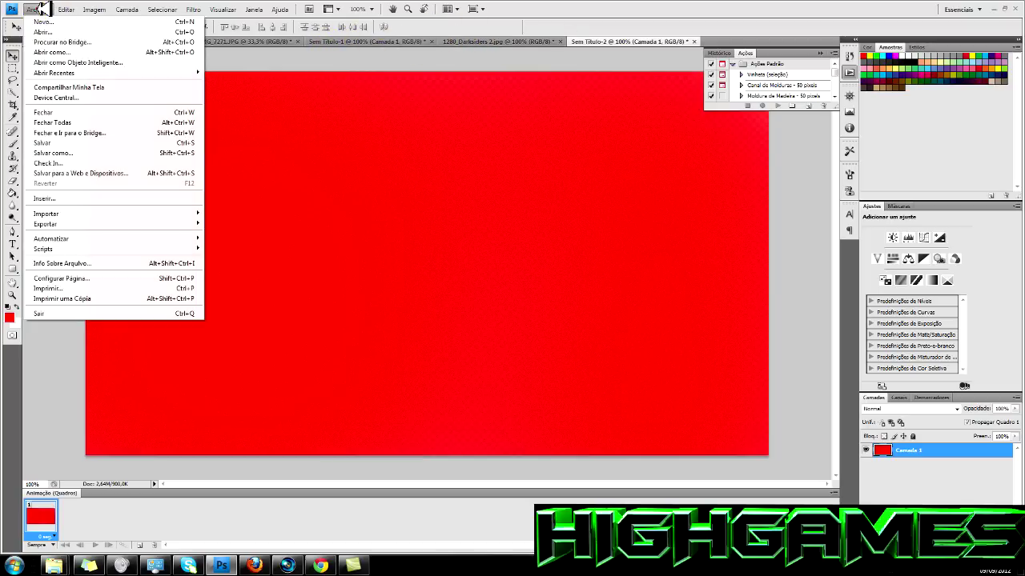
click(44, 31)
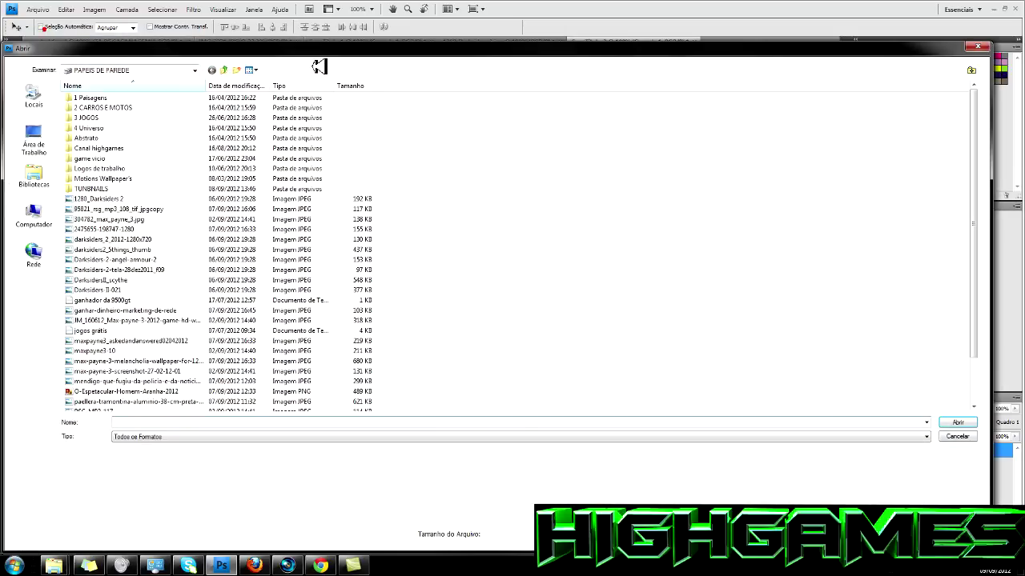
click(118, 200)
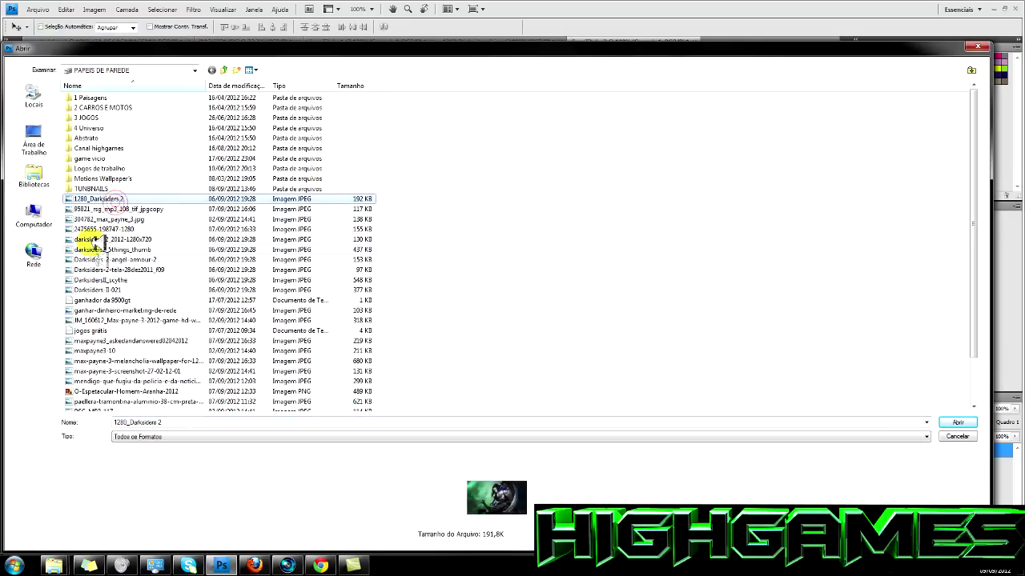
click(104, 209)
click(112, 229)
click(111, 240)
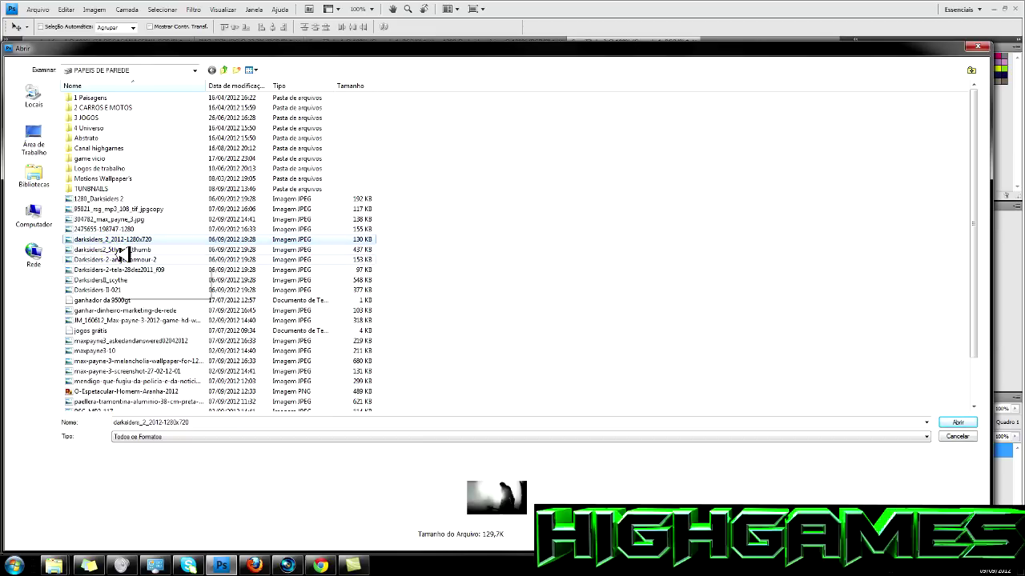
click(118, 259)
double_click(112, 199)
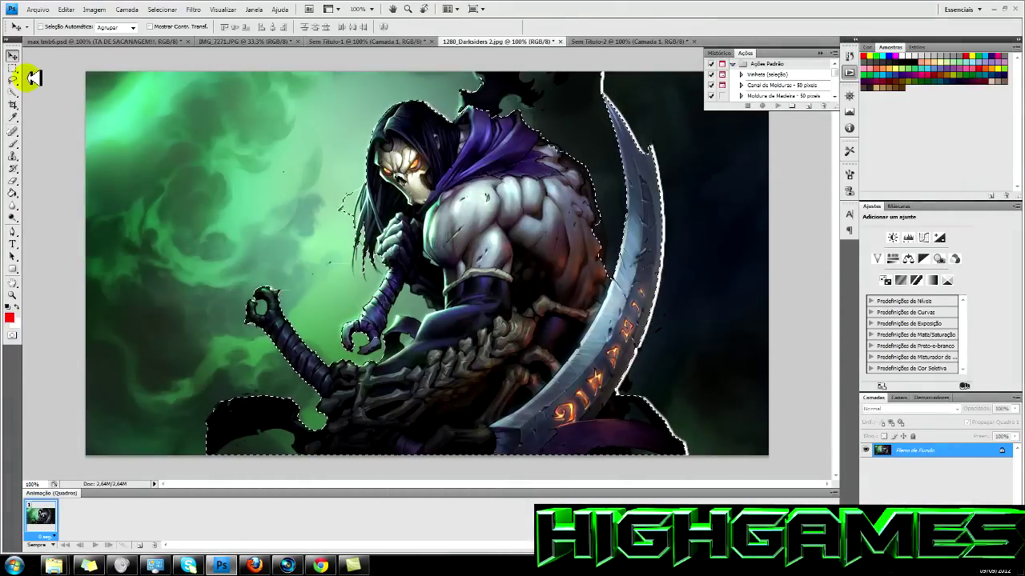
Step: Step back one history state and deselect everything with Ctrl+D
click(92, 11)
mouse_move(66, 9)
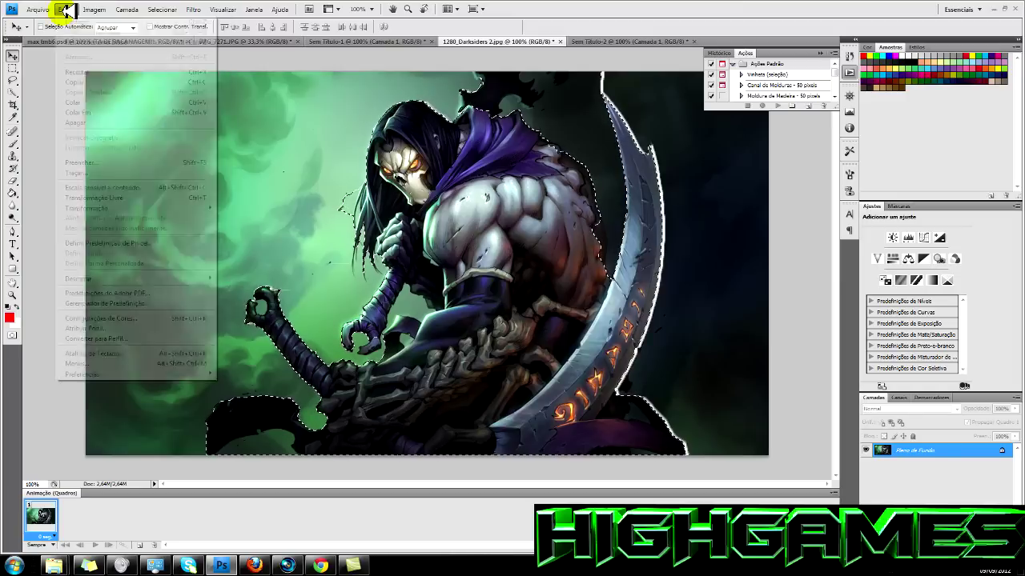
click(84, 41)
click(71, 9)
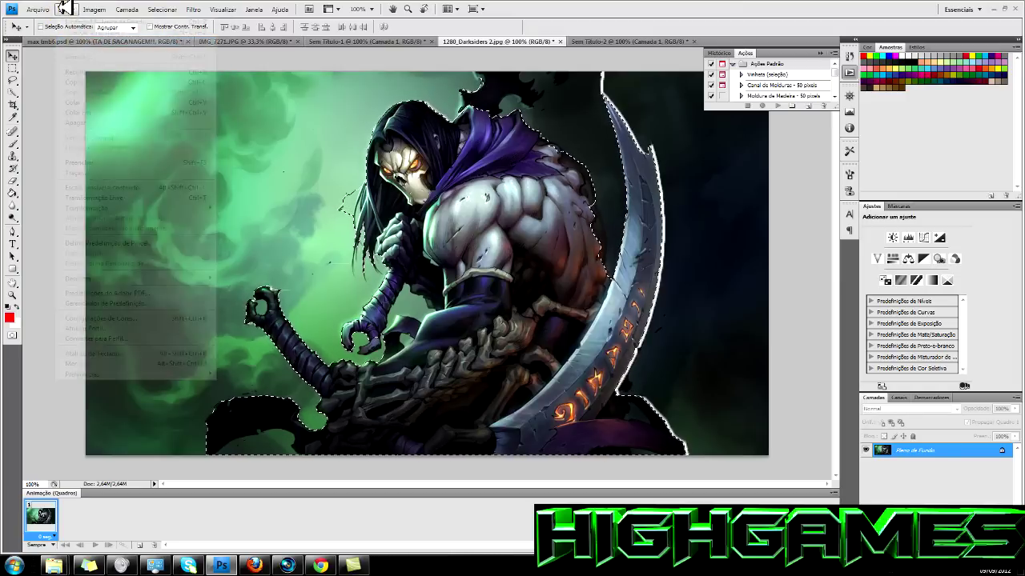
click(73, 11)
click(73, 11)
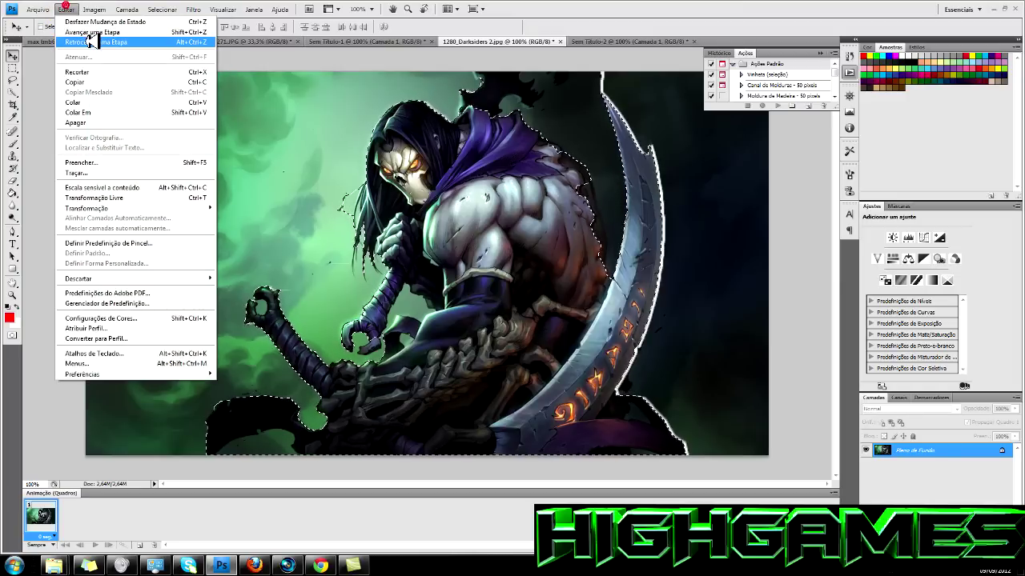
click(70, 10)
click(253, 211)
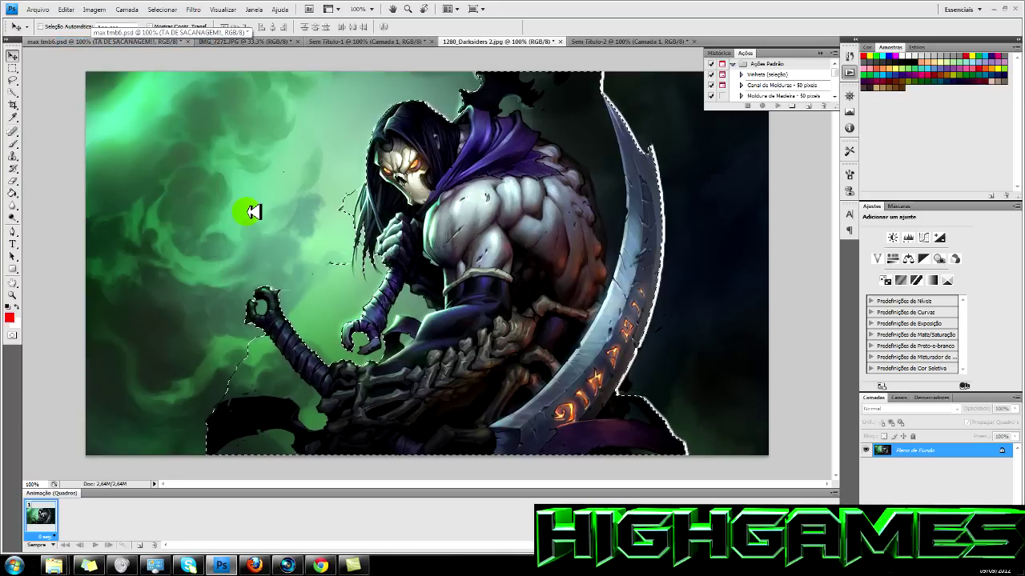
key(ctrl+d)
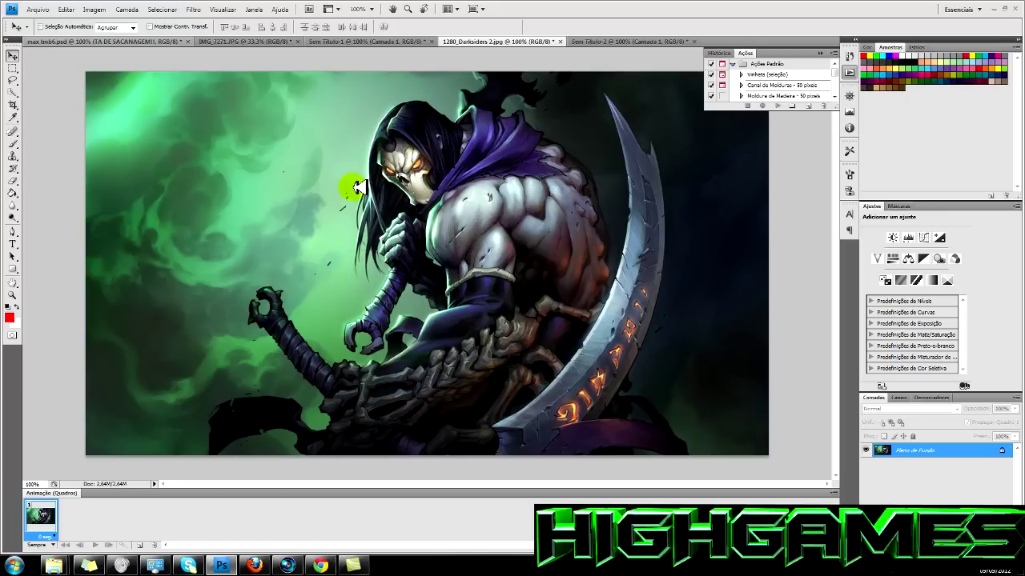
click(15, 90)
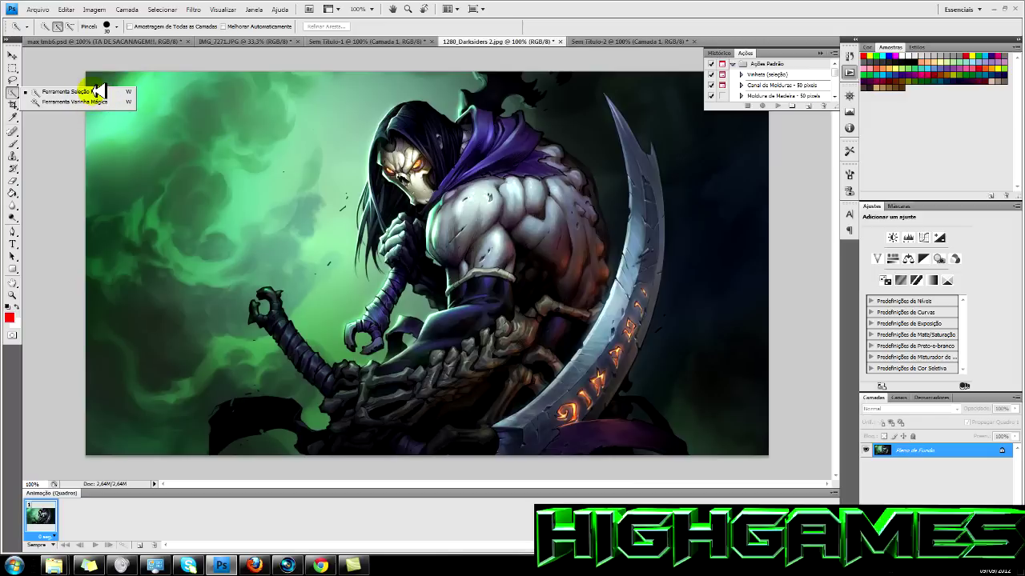
Step: Quick-select the character's head, hood, arm, scythe blade and sword hilt
click(97, 91)
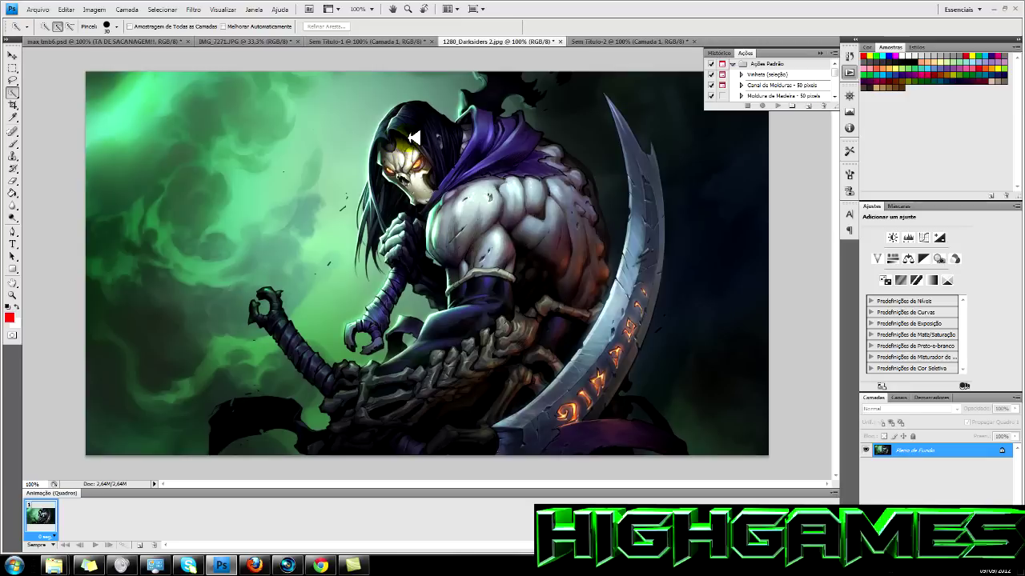
mouse_move(462, 206)
mouse_down()
mouse_move(494, 93)
mouse_move(568, 160)
mouse_move(645, 306)
mouse_up()
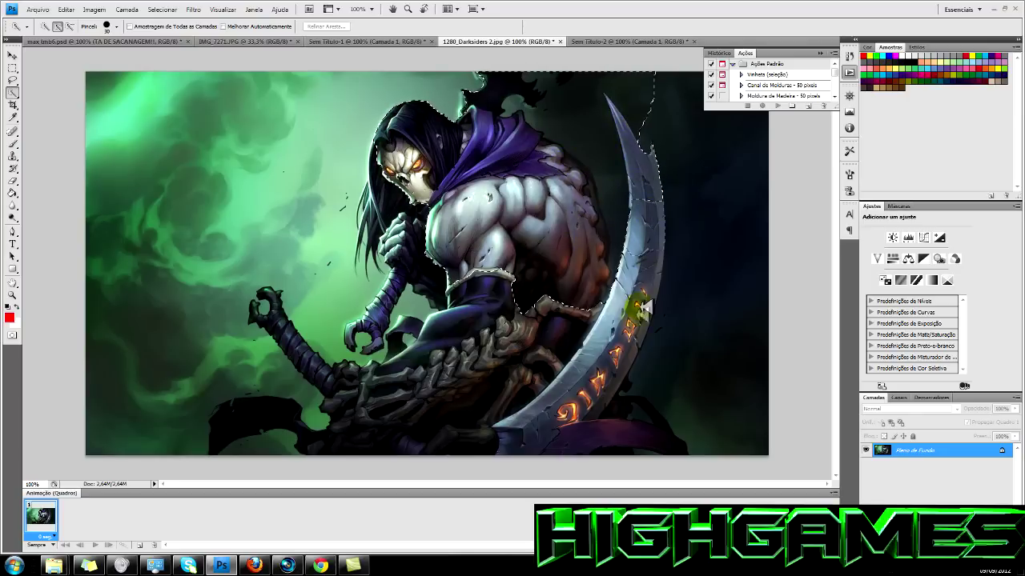
mouse_move(645, 306)
mouse_down()
mouse_move(667, 450)
mouse_move(464, 430)
mouse_move(365, 434)
mouse_move(263, 409)
mouse_move(236, 414)
mouse_up()
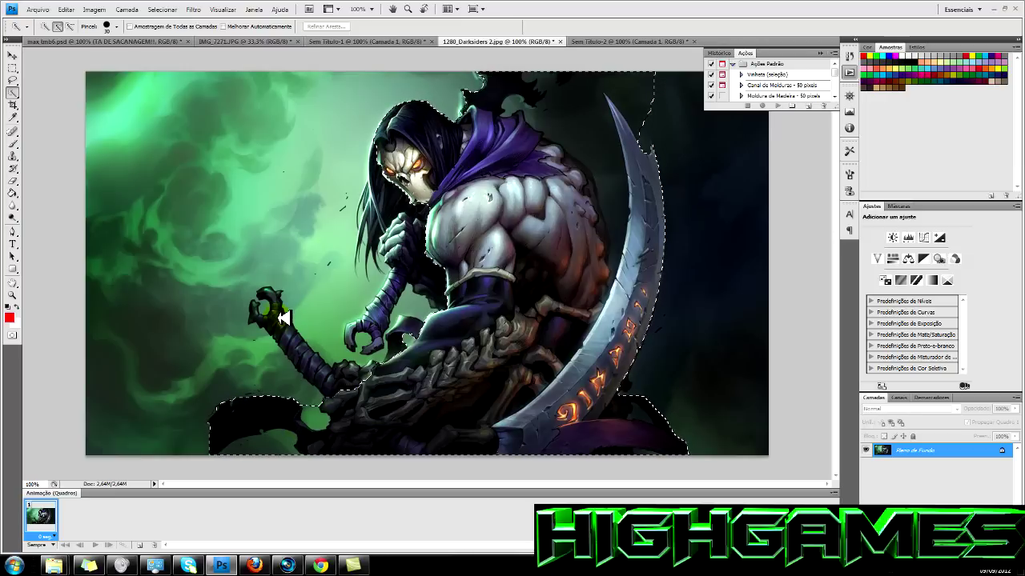
drag(284, 319, 281, 315)
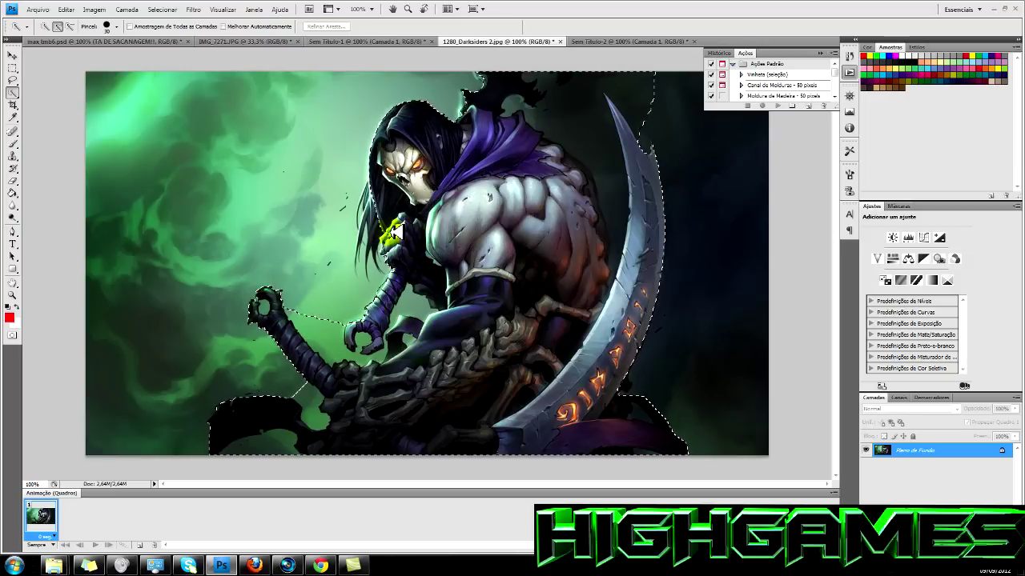
Step: Trace the hair and sword handle outline and subtract stray top-right background from the selection
click(362, 270)
click(366, 188)
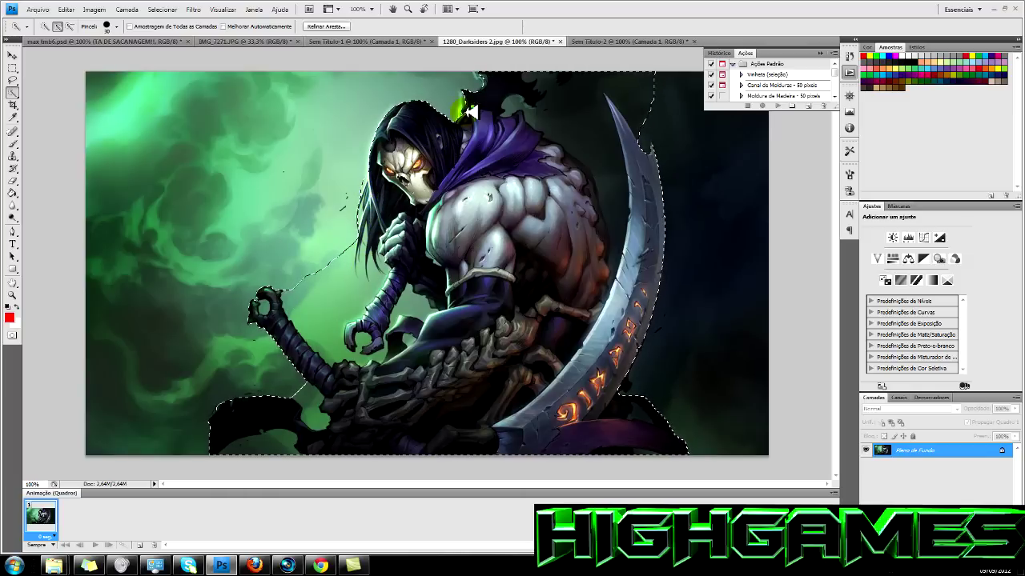
click(489, 72)
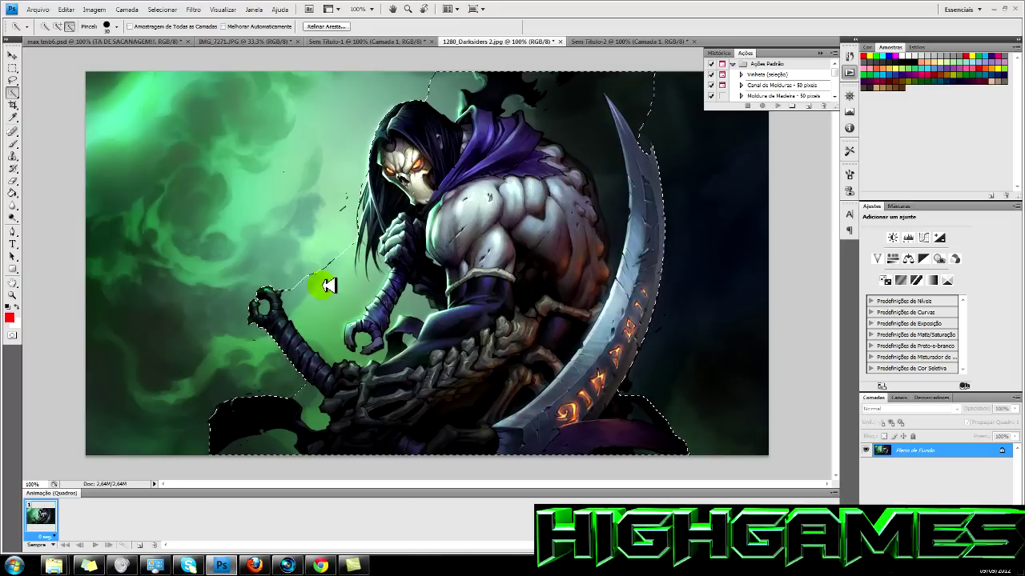
mouse_move(312, 293)
mouse_down()
mouse_move(330, 321)
mouse_move(350, 256)
mouse_move(327, 270)
mouse_move(322, 333)
mouse_up()
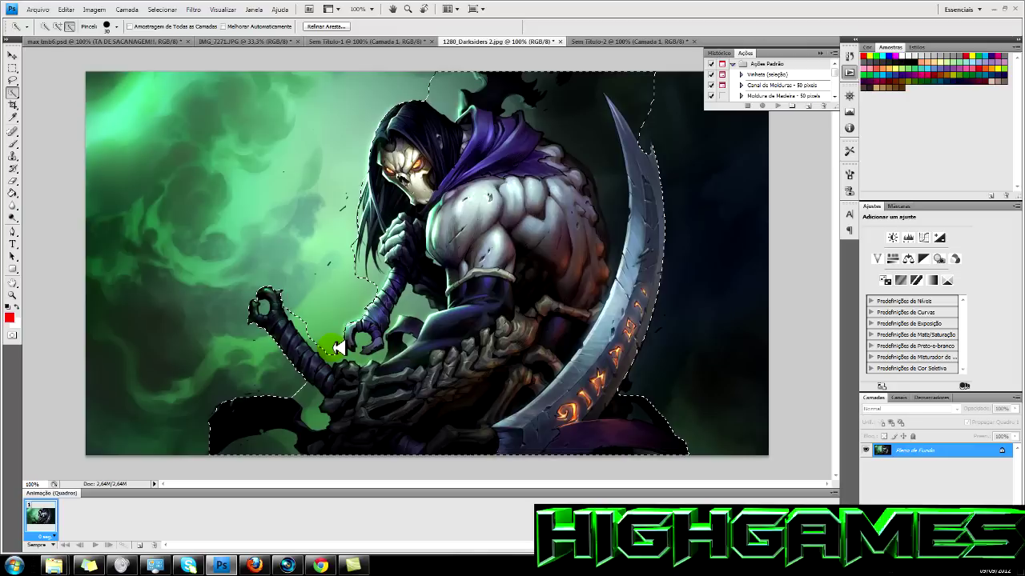
mouse_move(339, 348)
mouse_down()
mouse_move(309, 317)
mouse_move(316, 392)
mouse_move(298, 386)
mouse_up()
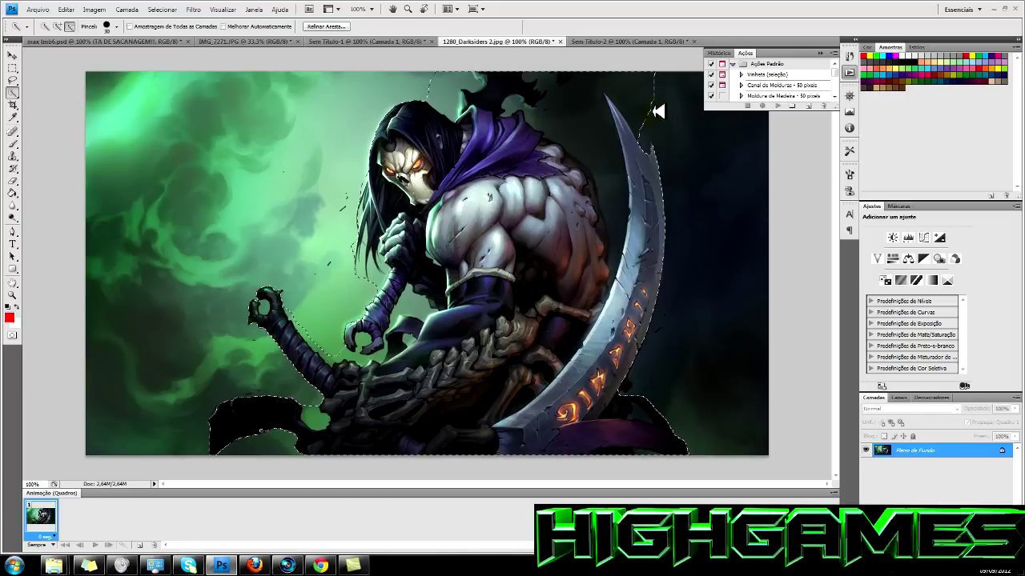
mouse_move(634, 96)
mouse_down()
mouse_move(581, 94)
mouse_move(616, 180)
mouse_move(621, 216)
mouse_move(607, 248)
mouse_up()
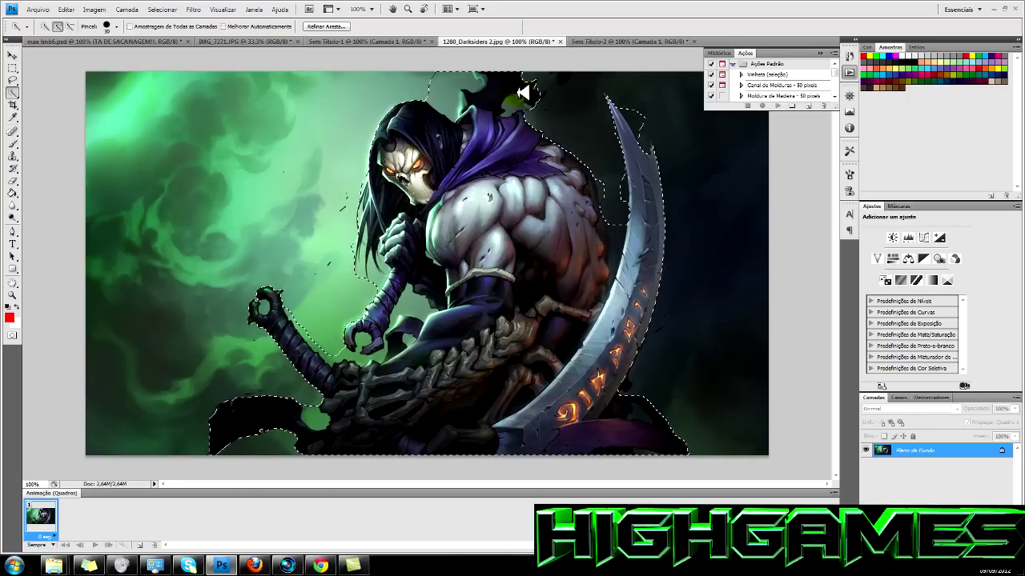
mouse_move(496, 101)
mouse_down()
mouse_move(435, 84)
mouse_move(459, 81)
mouse_up()
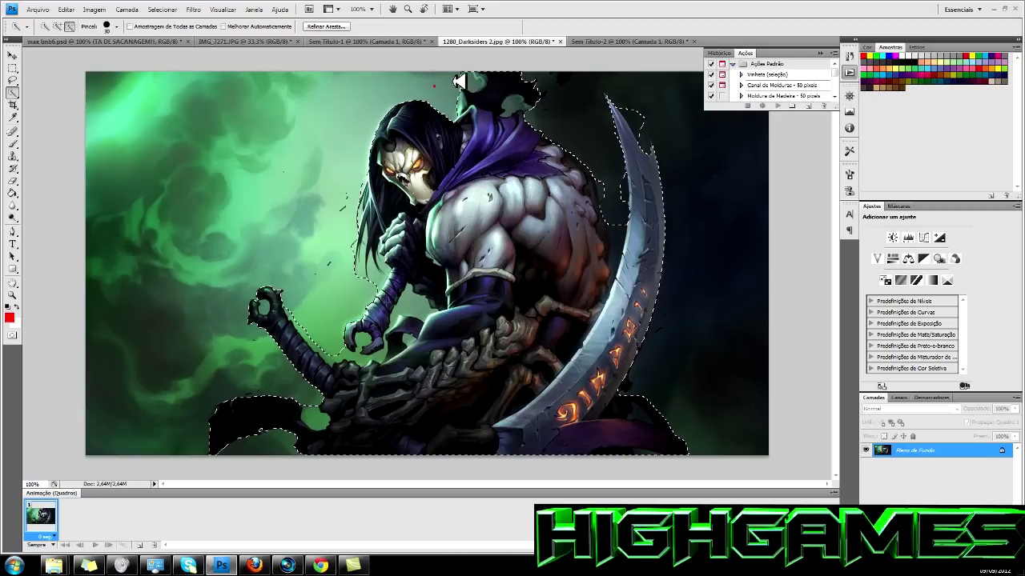
alt+click(434, 85)
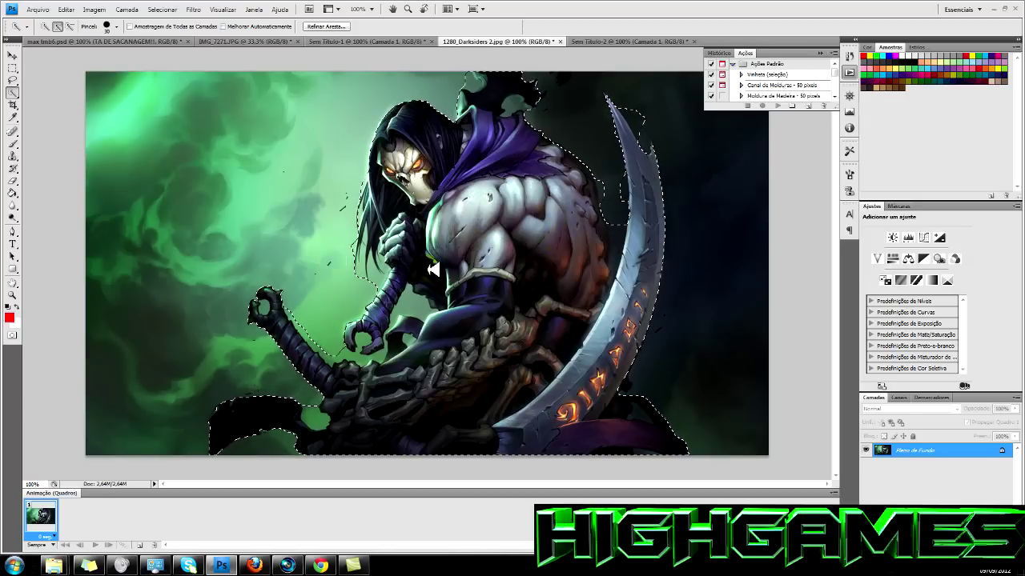
click(13, 54)
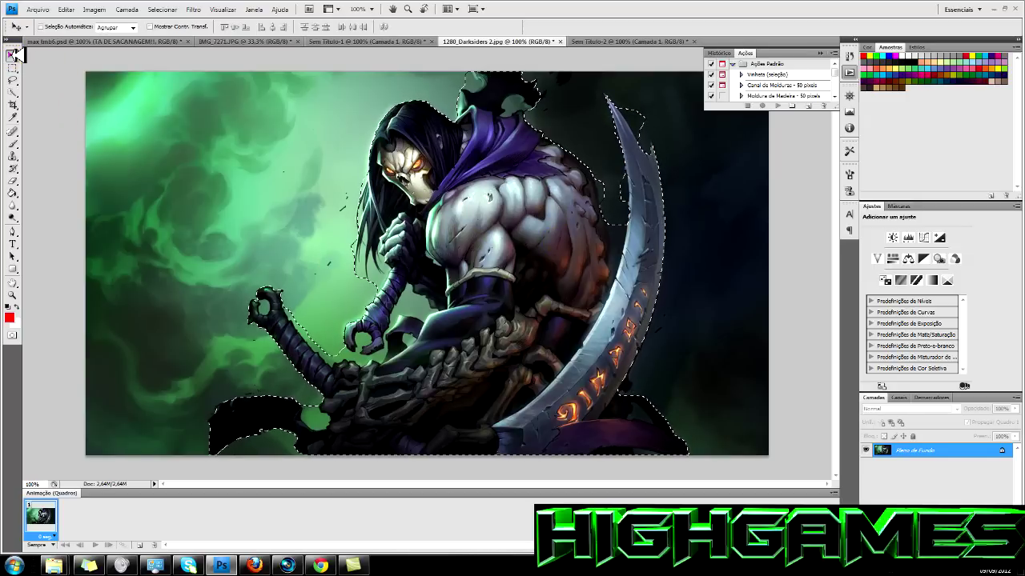
Step: Drag the selected character onto the red Sem Título-2 canvas as layer Camada 2
mouse_move(464, 214)
mouse_down()
mouse_move(602, 255)
mouse_move(467, 203)
mouse_up()
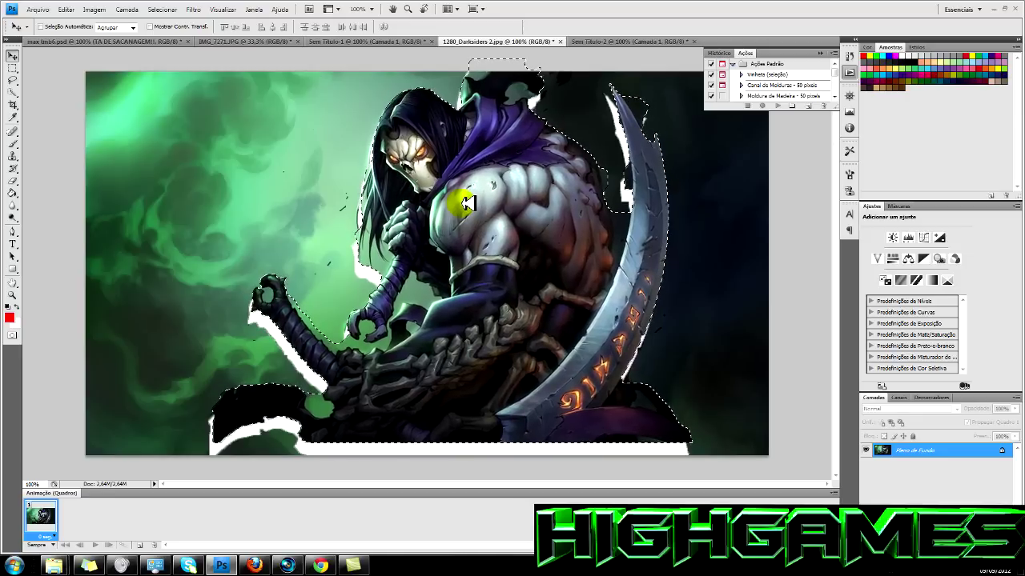
mouse_move(467, 203)
mouse_down()
mouse_move(468, 215)
mouse_move(623, 43)
mouse_move(510, 242)
mouse_up()
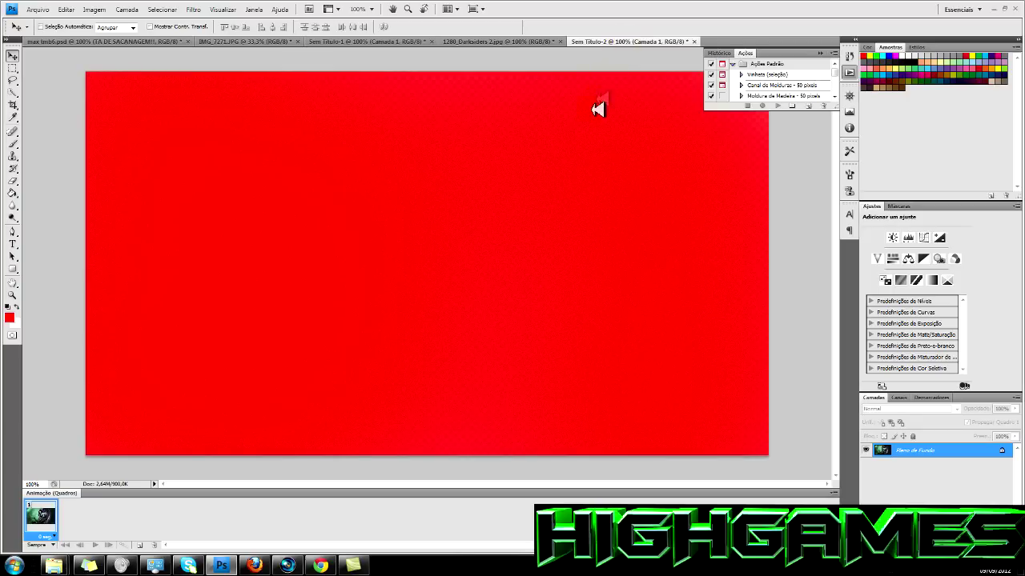
drag(511, 242, 529, 235)
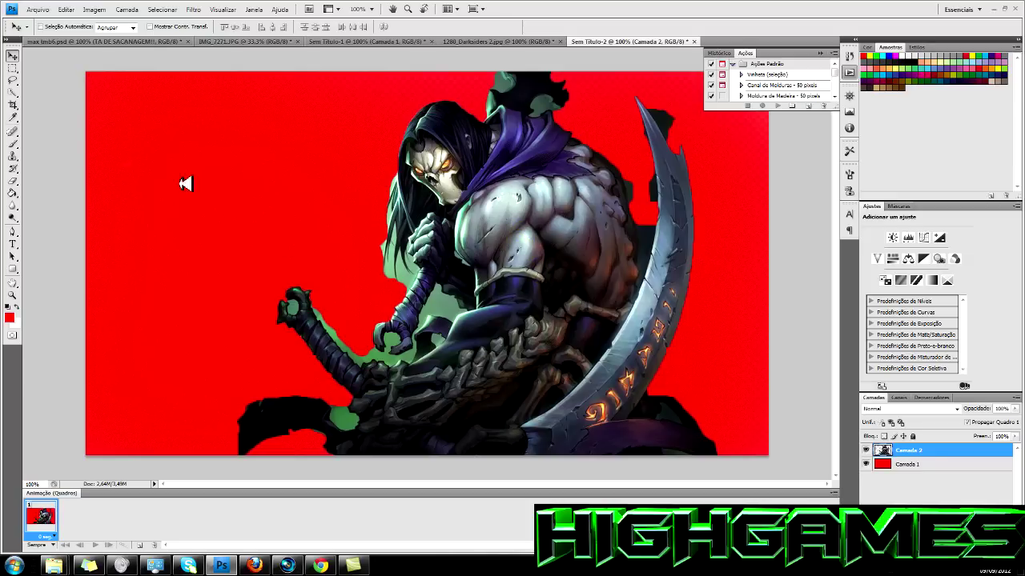
click(15, 180)
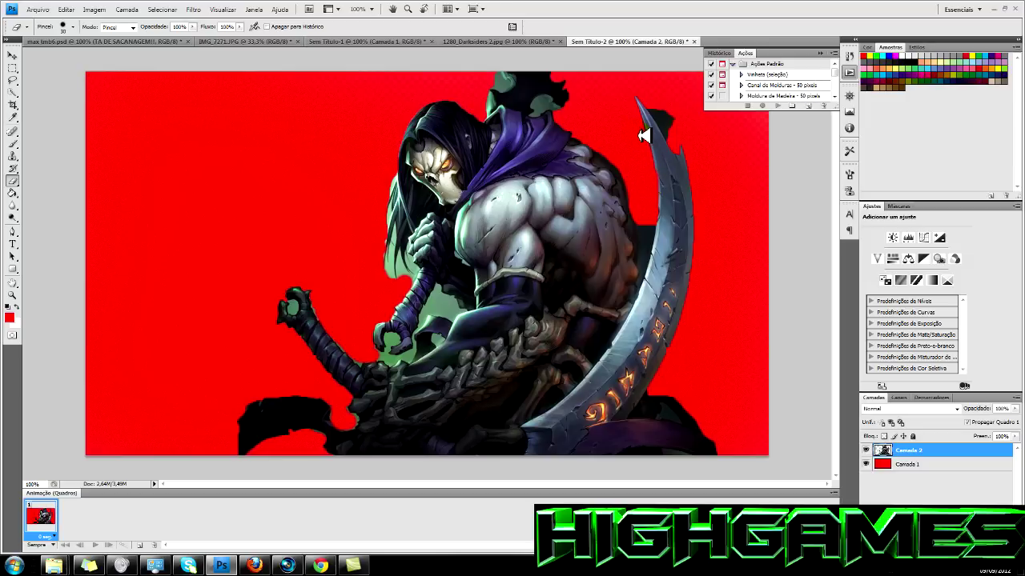
Step: Erase the dark leftover pixels beside the scythe tip
drag(659, 103, 680, 134)
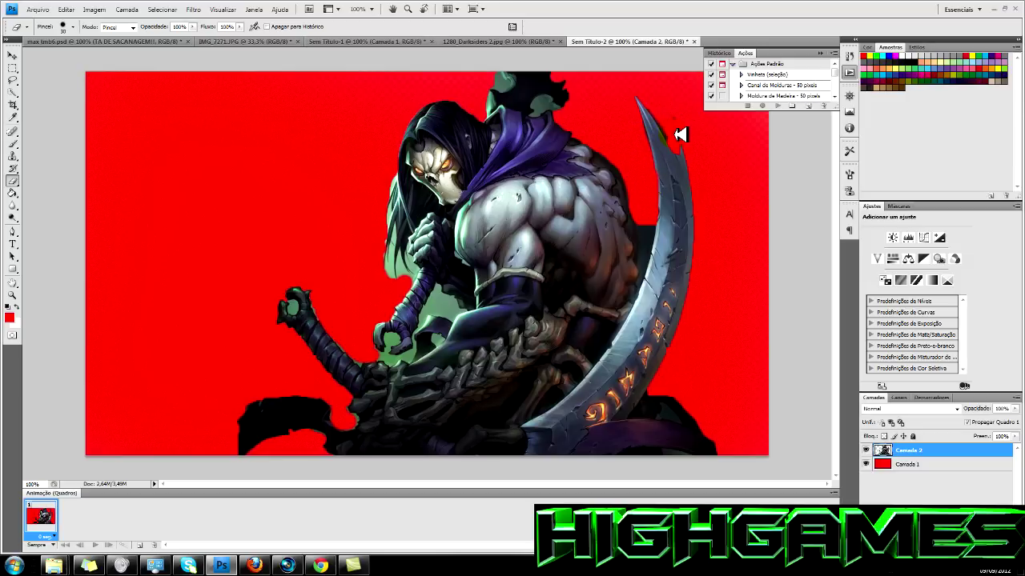
drag(677, 133, 668, 107)
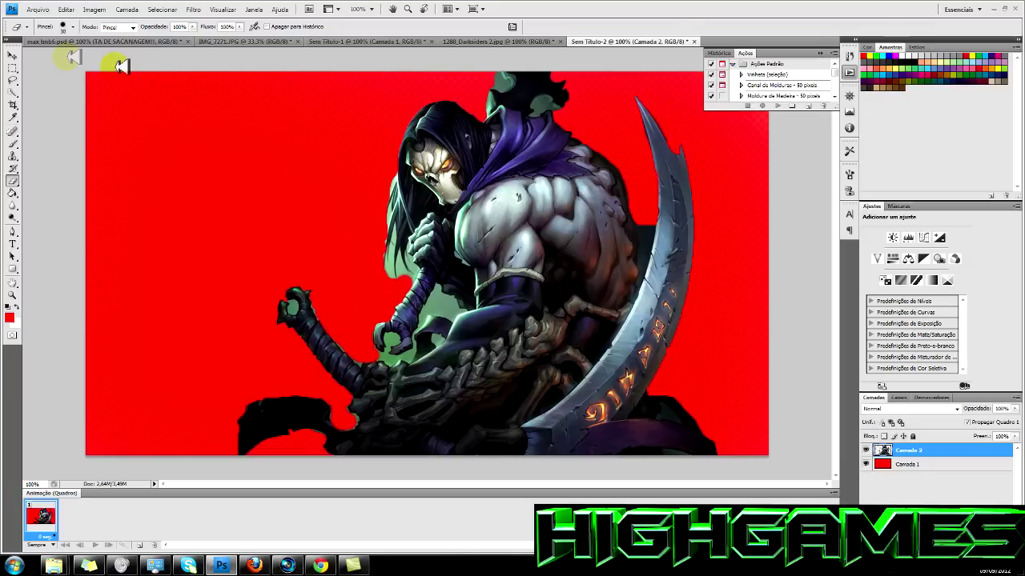
click(73, 26)
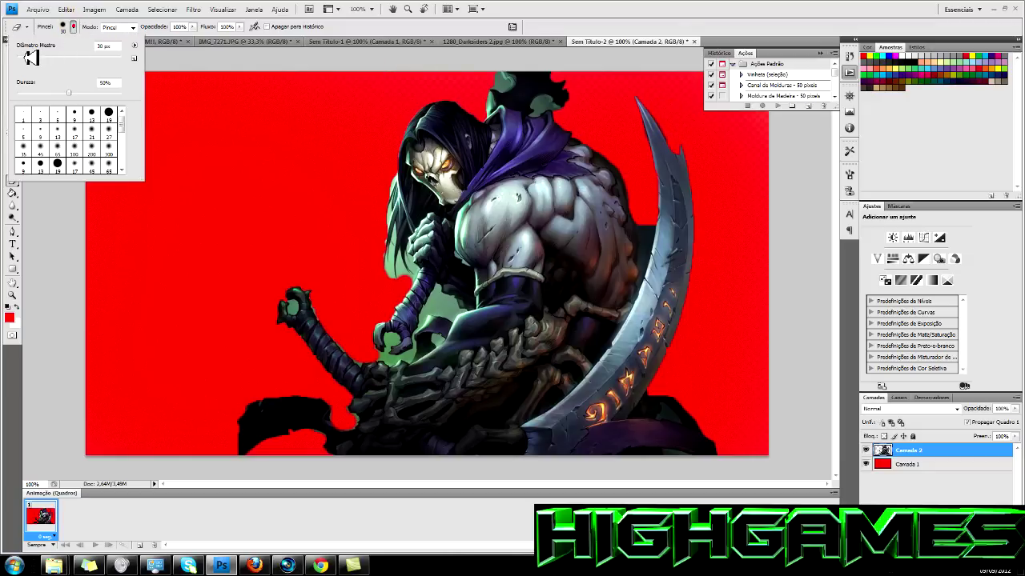
Step: With a 13 px eraser, remove the green fringe along the top and left edges of the hair
click(493, 100)
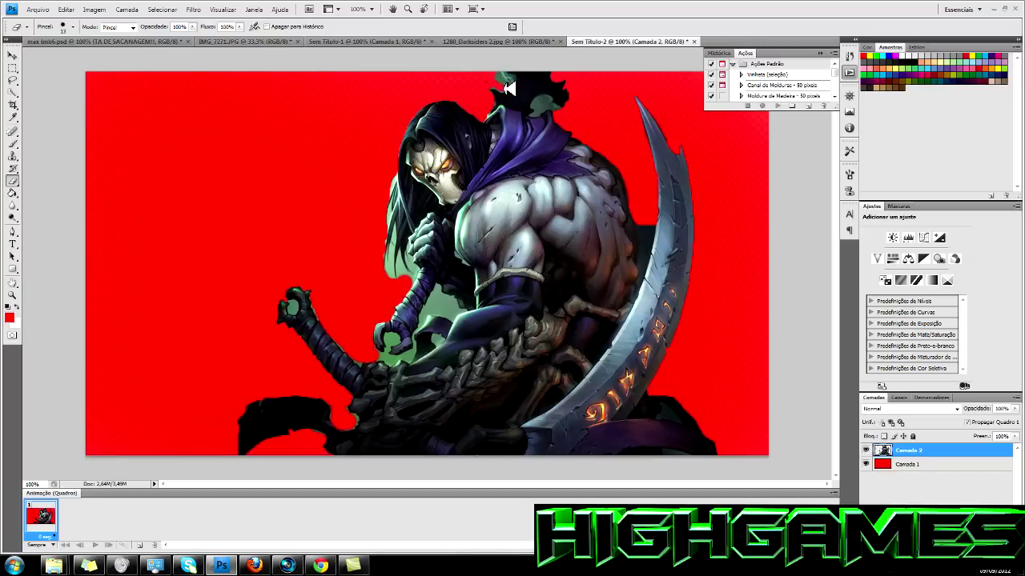
drag(512, 77, 507, 82)
click(499, 77)
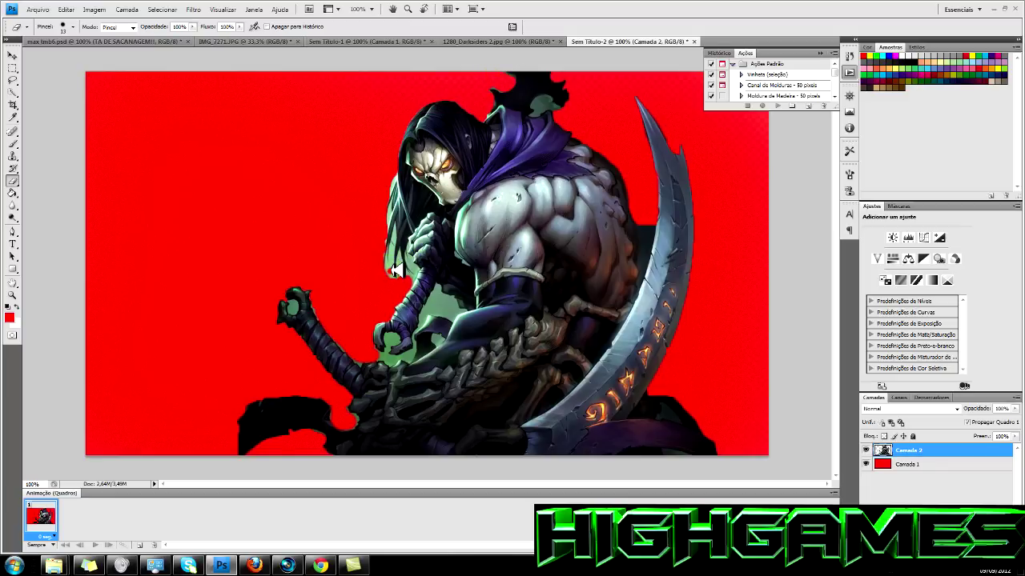
click(394, 256)
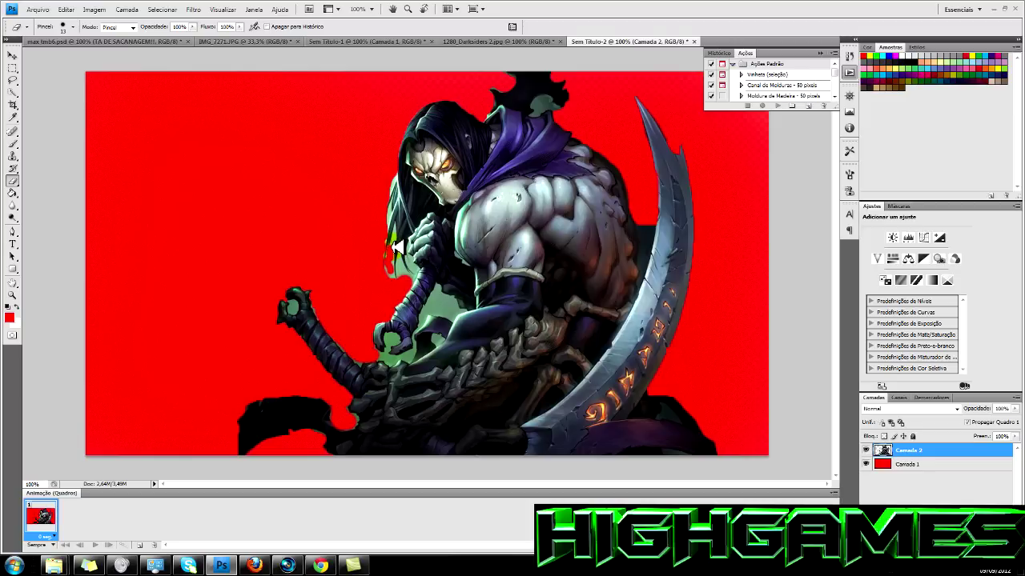
drag(395, 239, 394, 265)
key(ctrl+z)
key(ctrl+z)
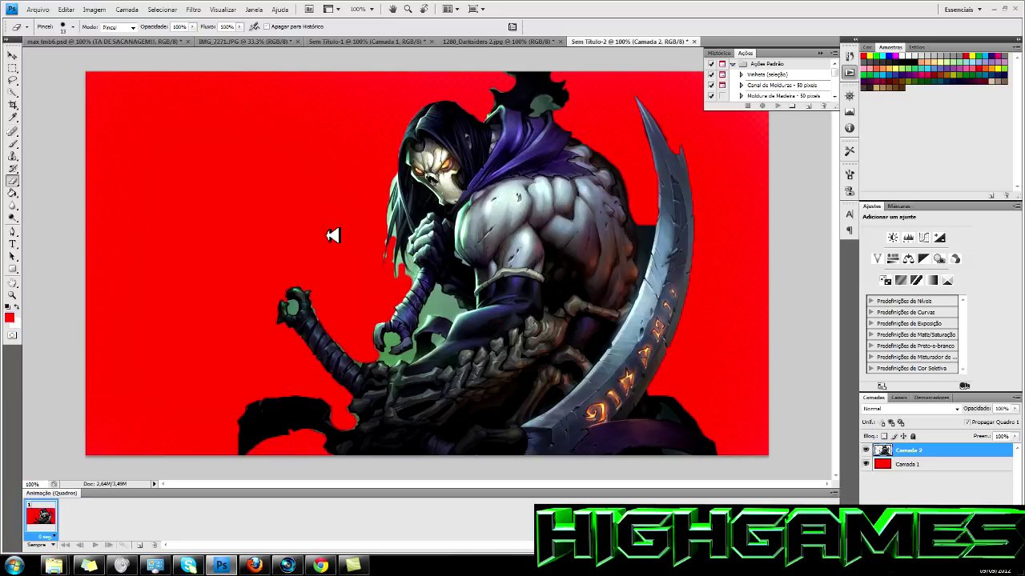
click(67, 9)
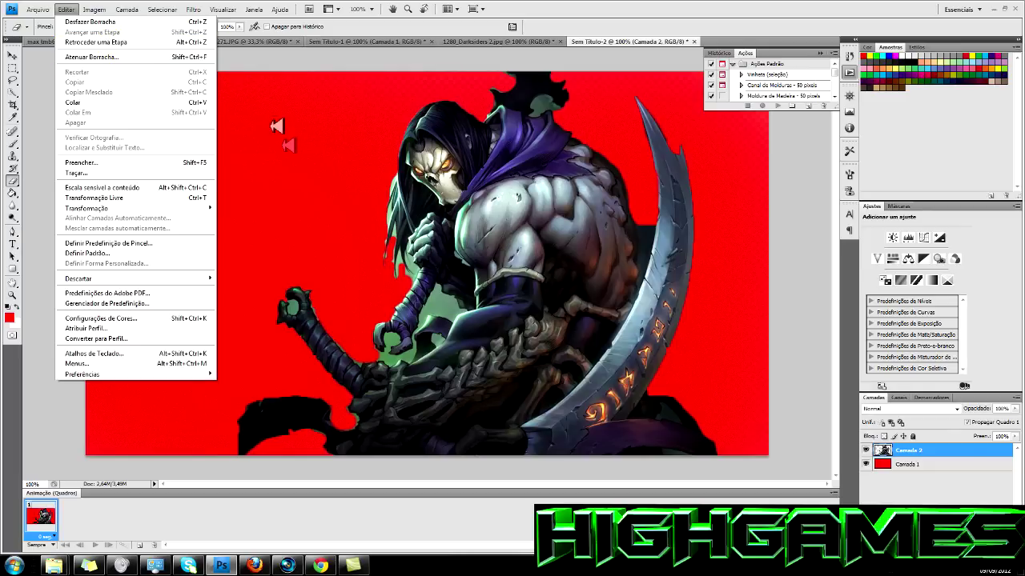
click(305, 185)
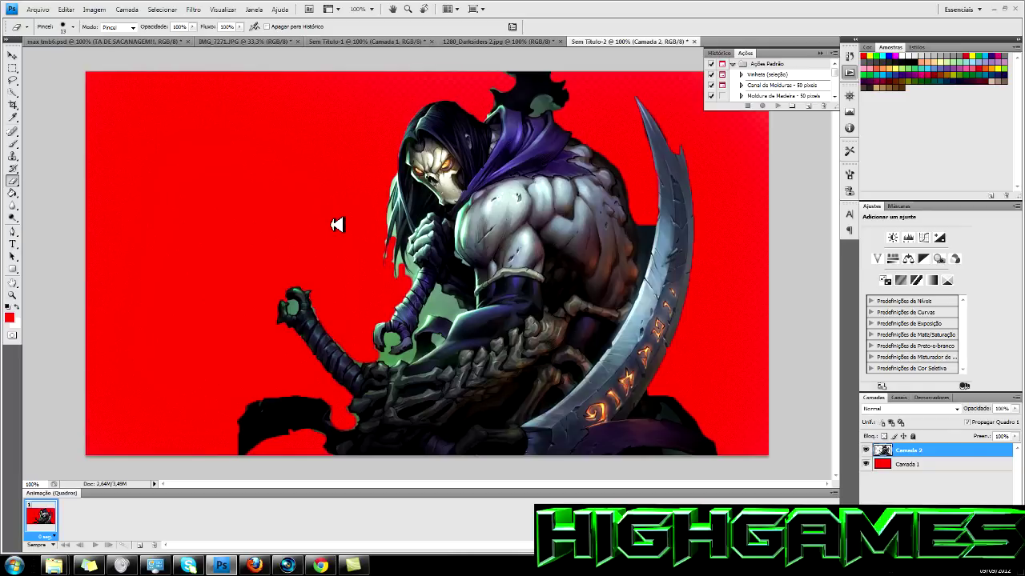
drag(396, 278, 394, 273)
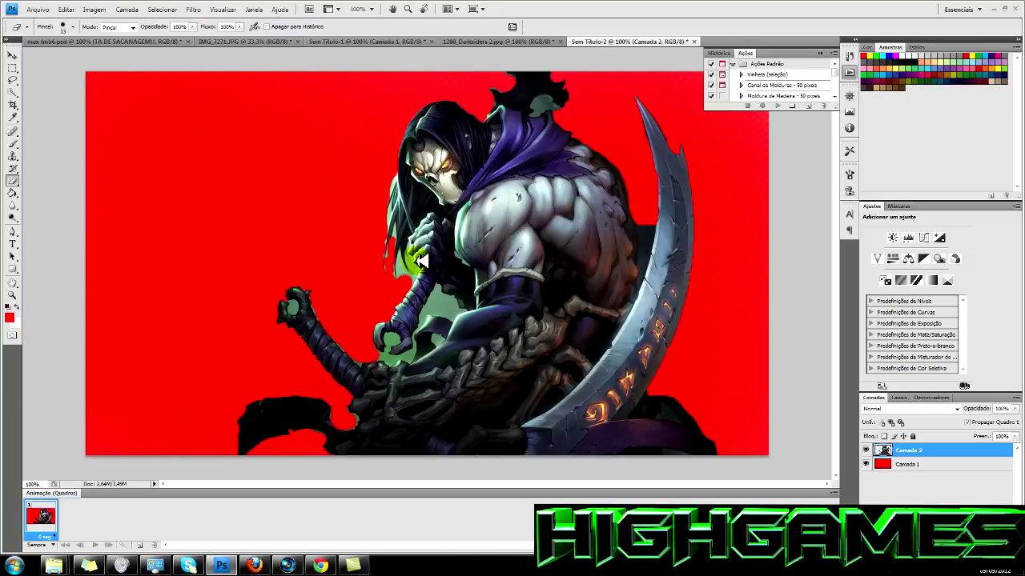
click(12, 56)
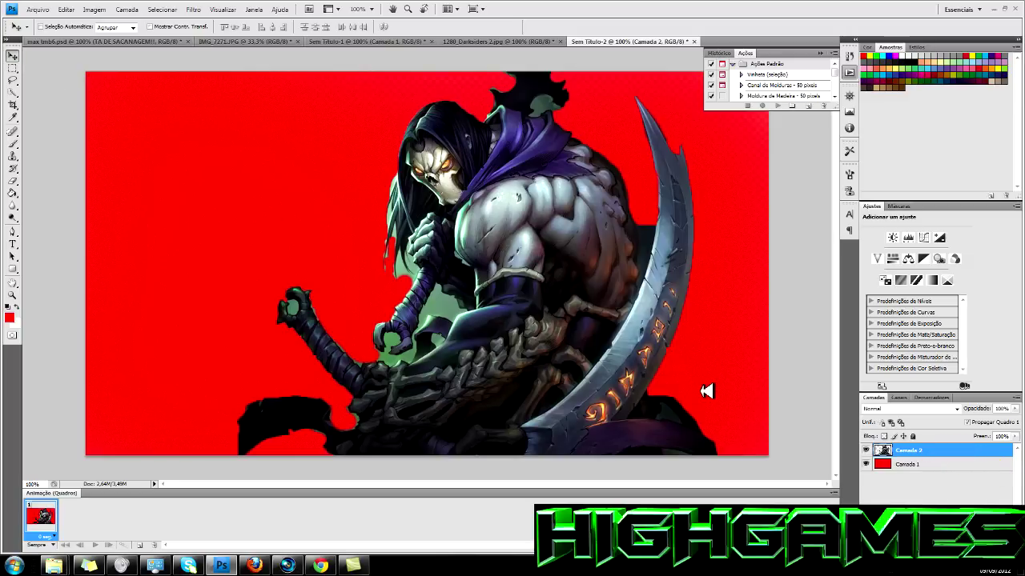
Step: Add a Brilho Externo (Outer Glow) layer style to Camada 2
double_click(962, 450)
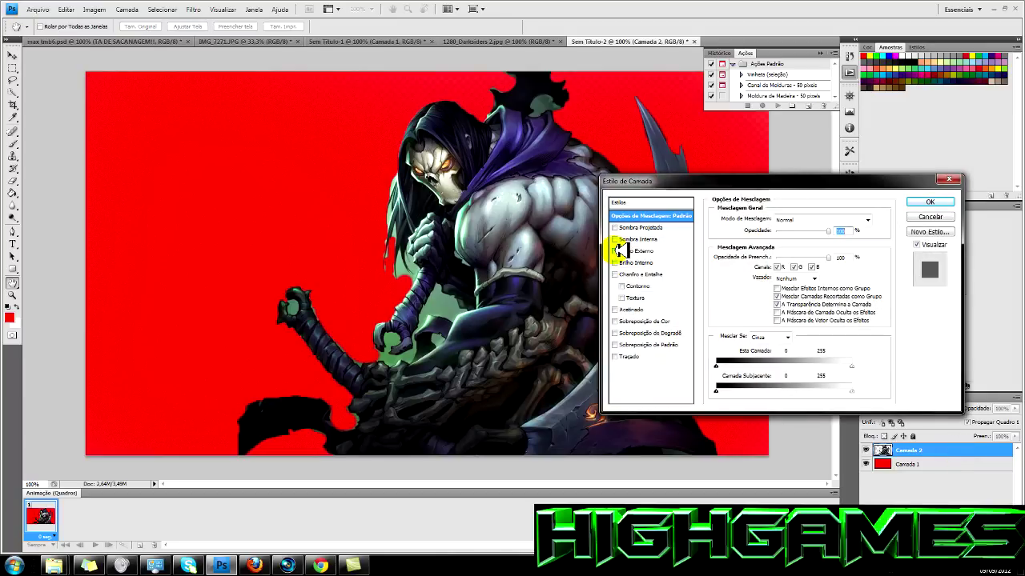
click(616, 251)
click(647, 250)
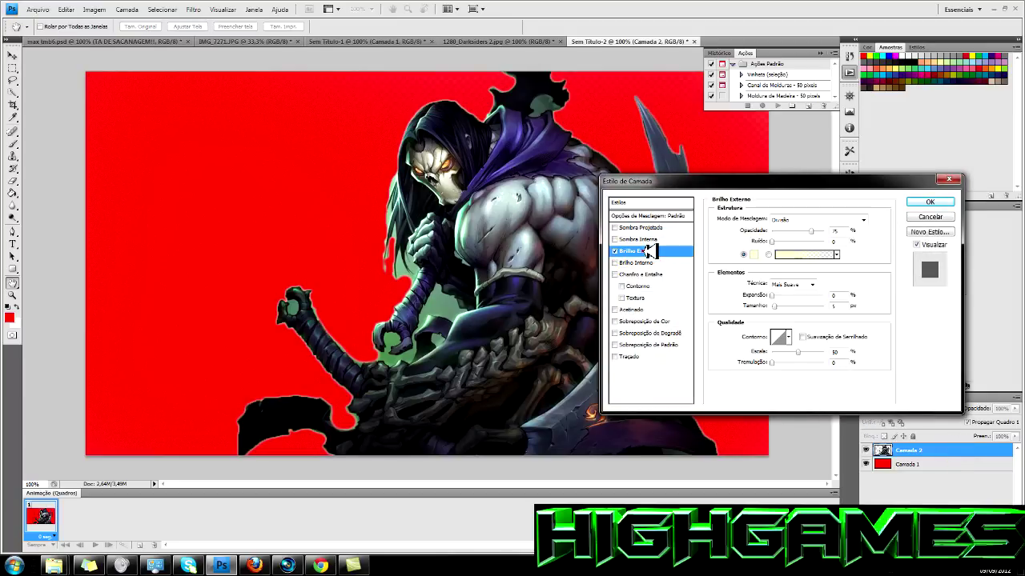
drag(743, 185, 838, 156)
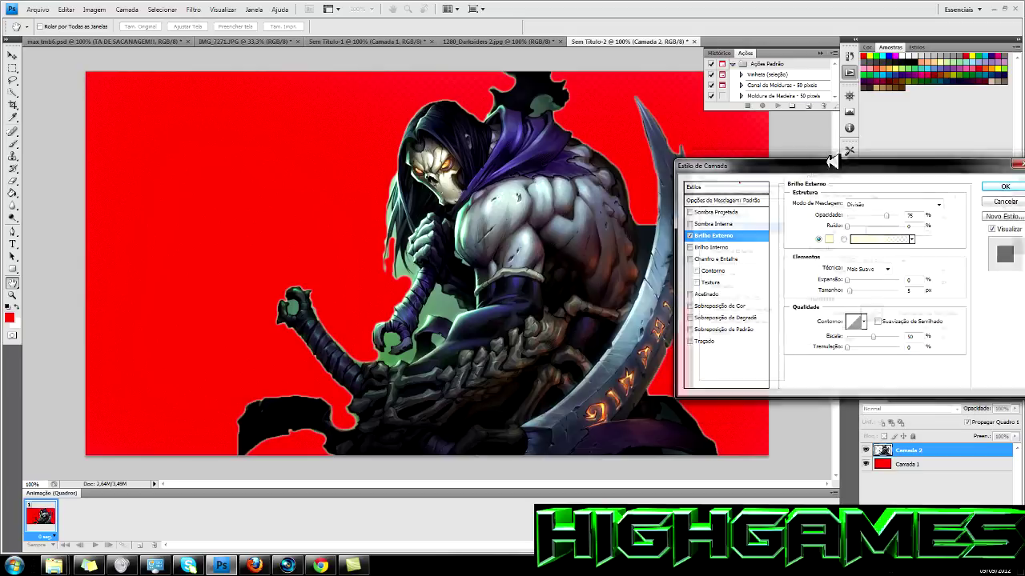
Step: Set the outer glow colour to purple #5207fc in the Color Picker
click(855, 224)
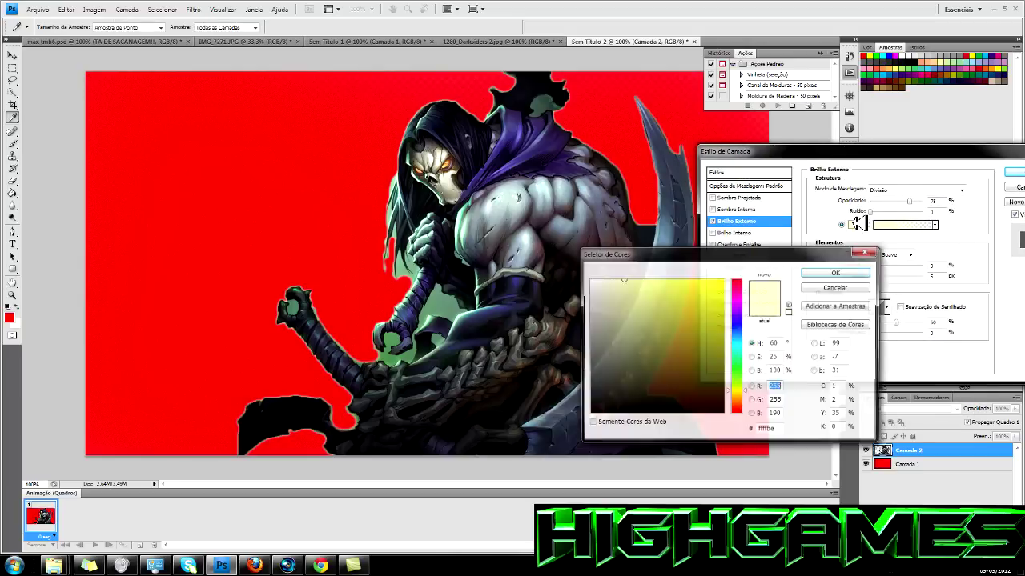
click(724, 283)
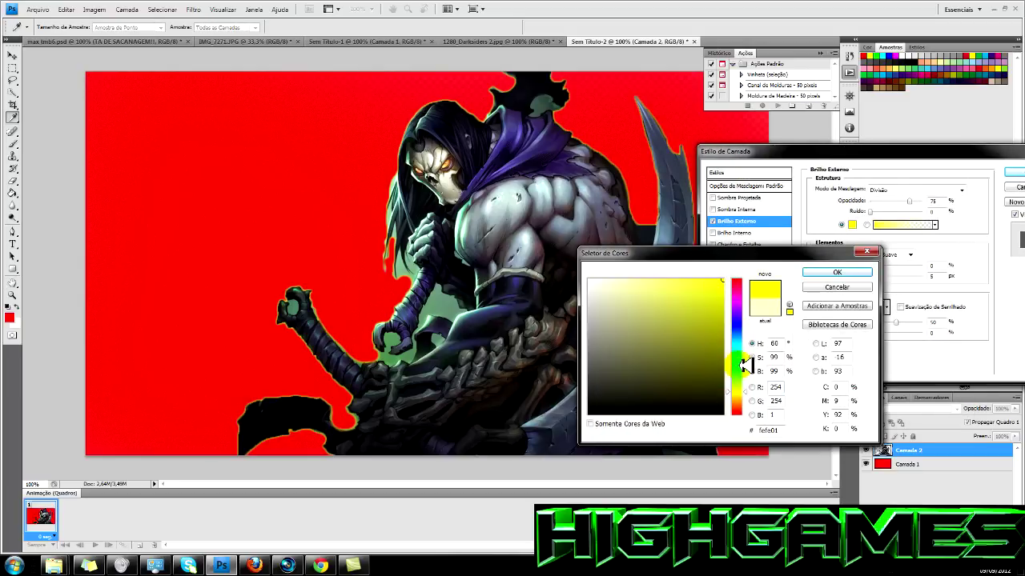
click(743, 366)
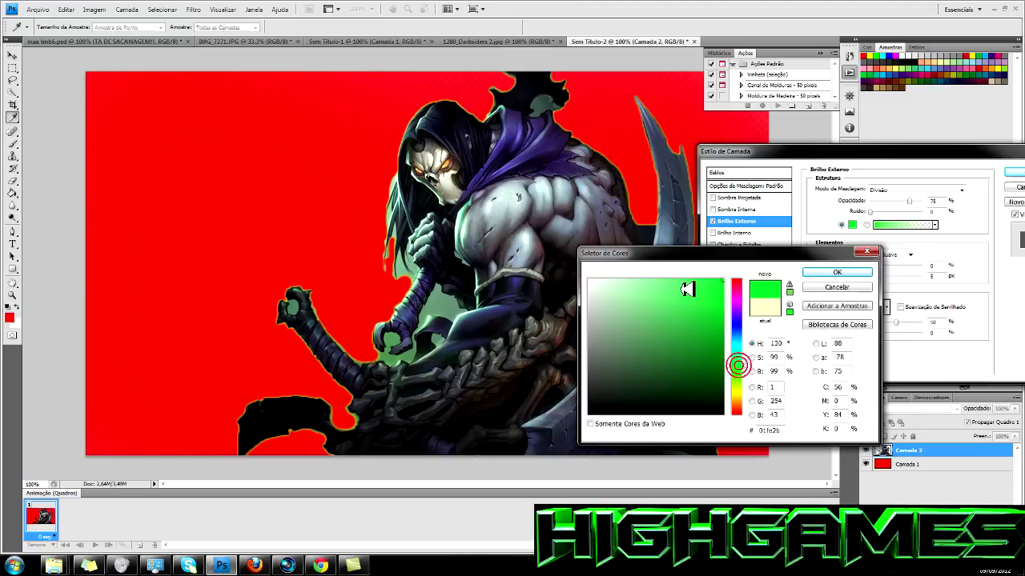
click(590, 280)
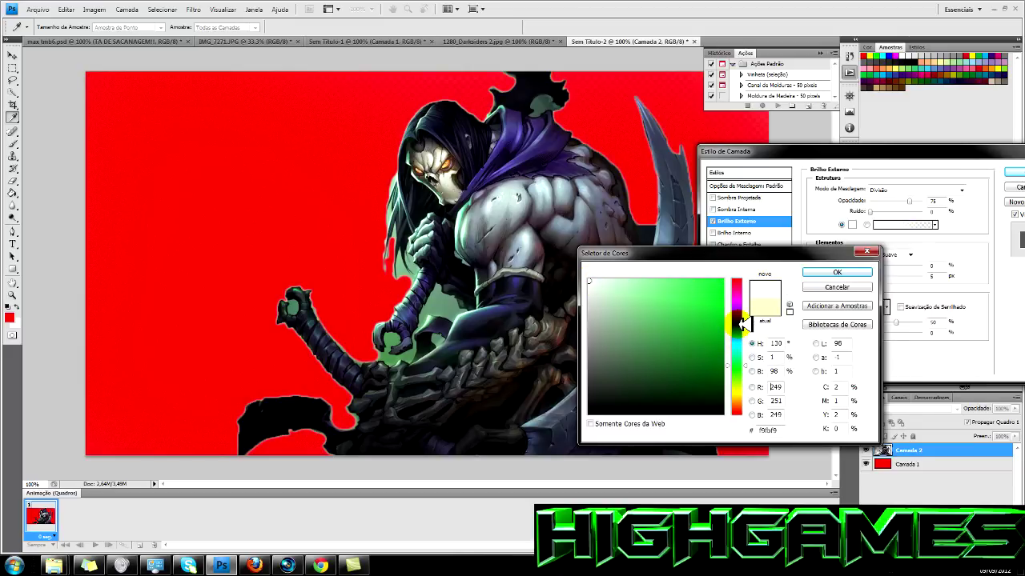
click(745, 328)
drag(747, 323, 746, 313)
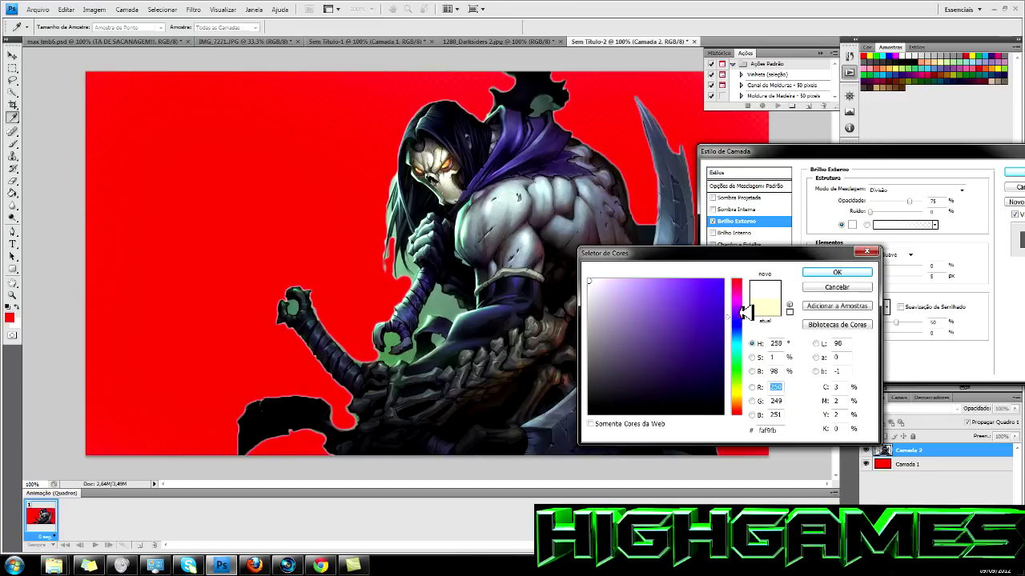
click(724, 281)
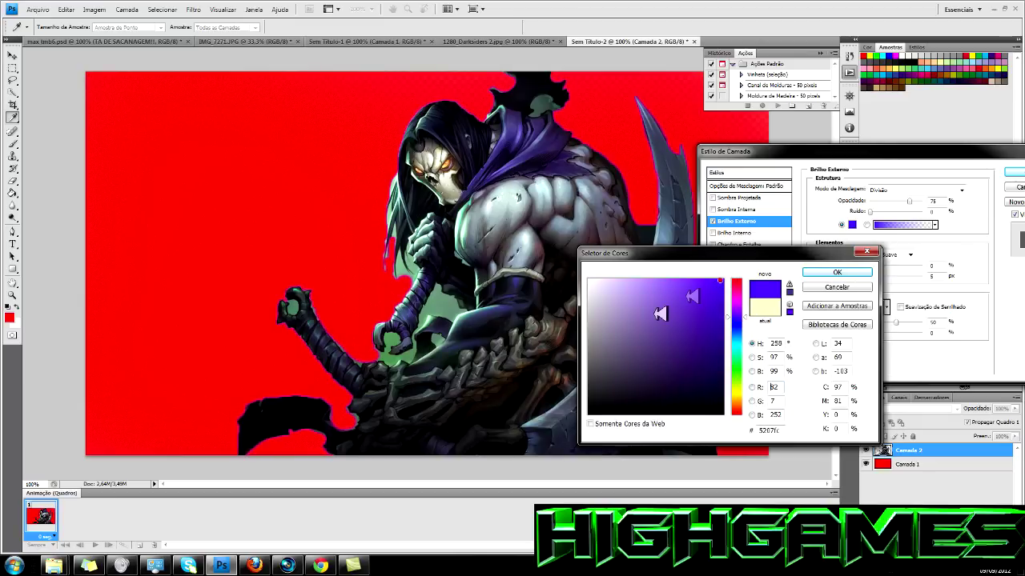
click(850, 272)
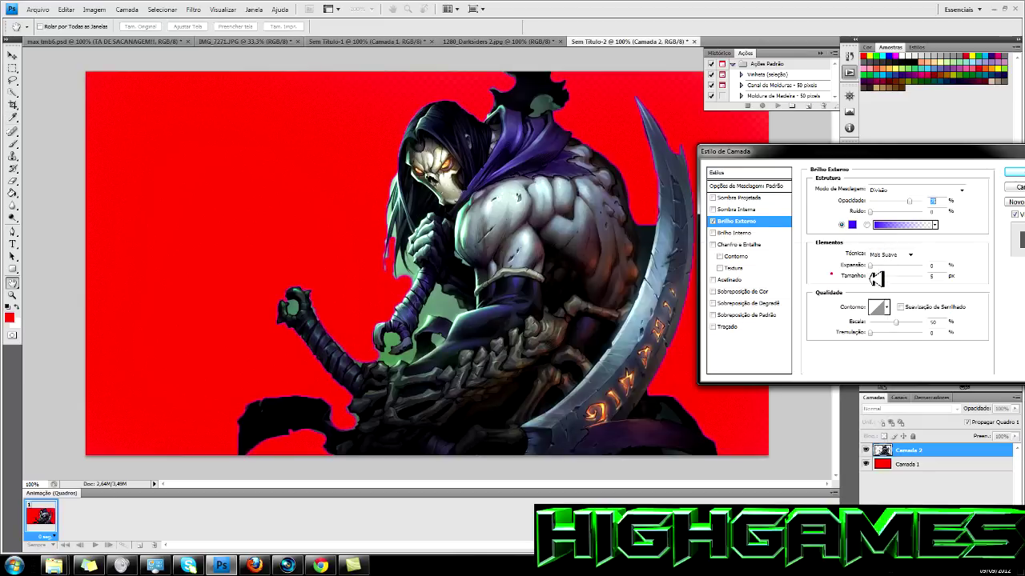
Step: Enlarge the glow size, apply the style, and shift the character toward the right
drag(884, 277, 883, 277)
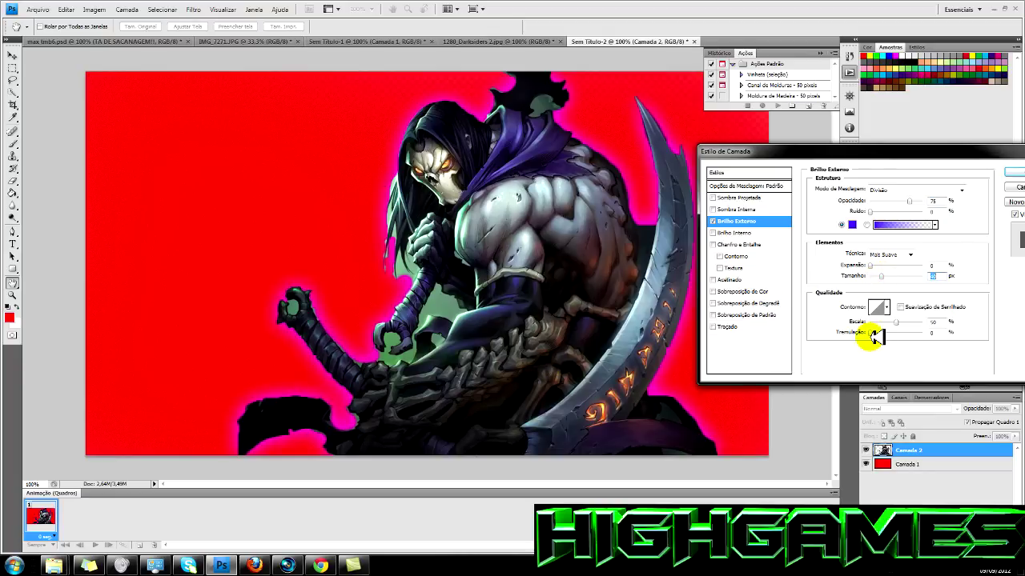
mouse_move(900, 156)
mouse_down()
mouse_move(868, 150)
mouse_move(721, 209)
mouse_move(722, 239)
mouse_up()
click(839, 253)
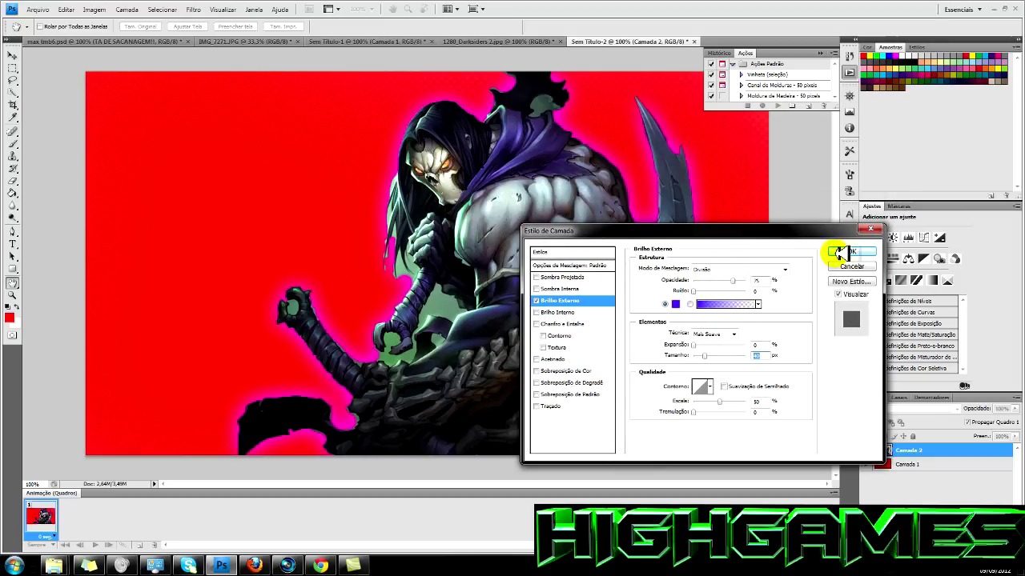
mouse_move(575, 213)
mouse_down()
mouse_move(656, 213)
mouse_move(644, 213)
mouse_up()
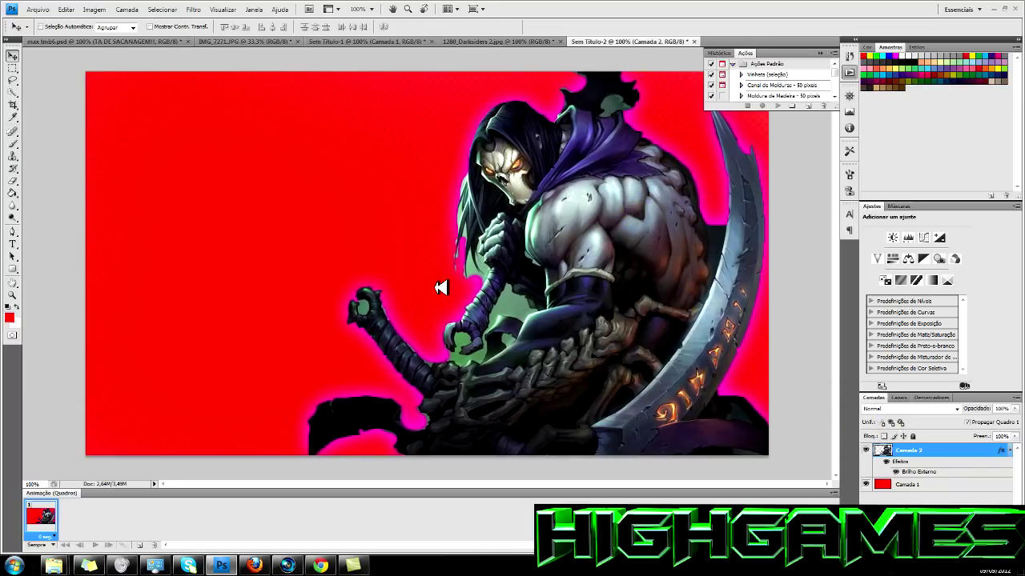
Step: Select the Type tool with the Encore NorScript font
click(44, 155)
click(73, 227)
click(46, 182)
click(12, 243)
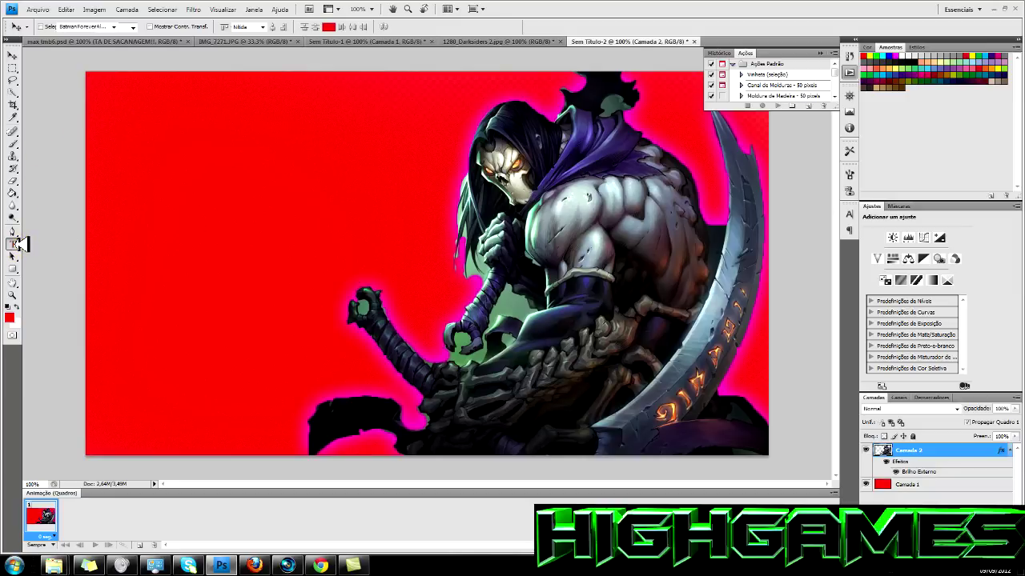
click(114, 26)
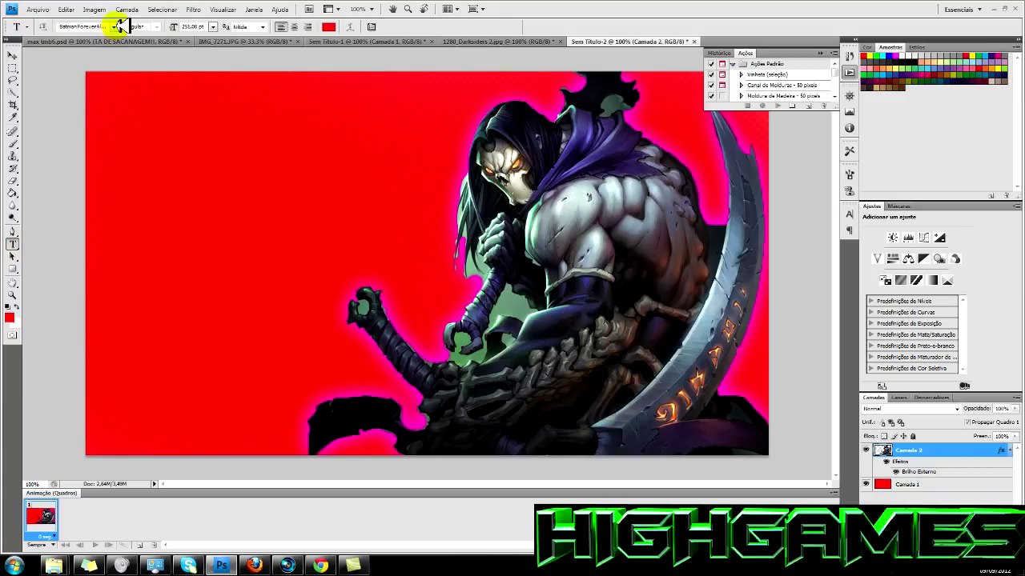
click(221, 85)
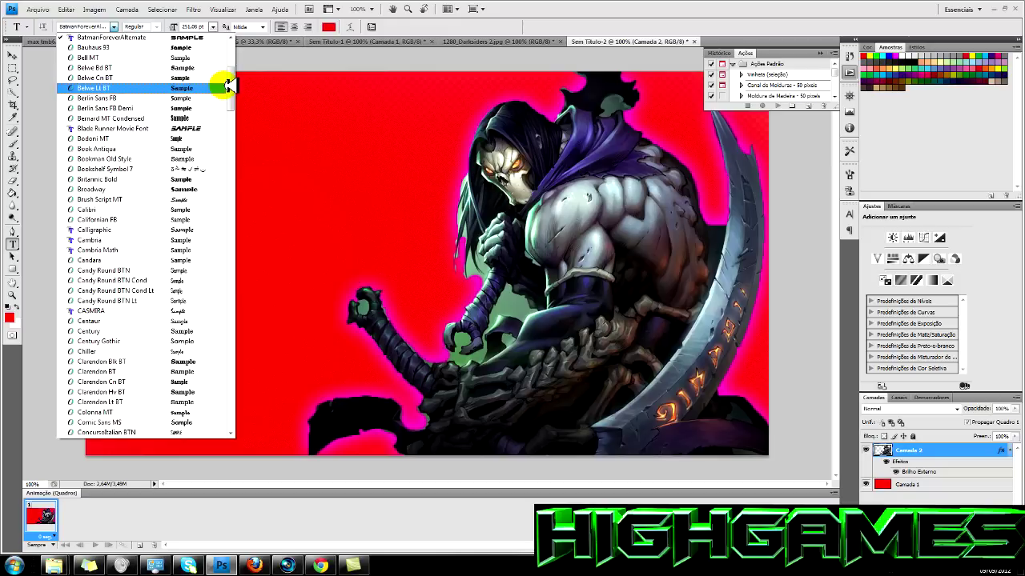
drag(232, 91, 241, 124)
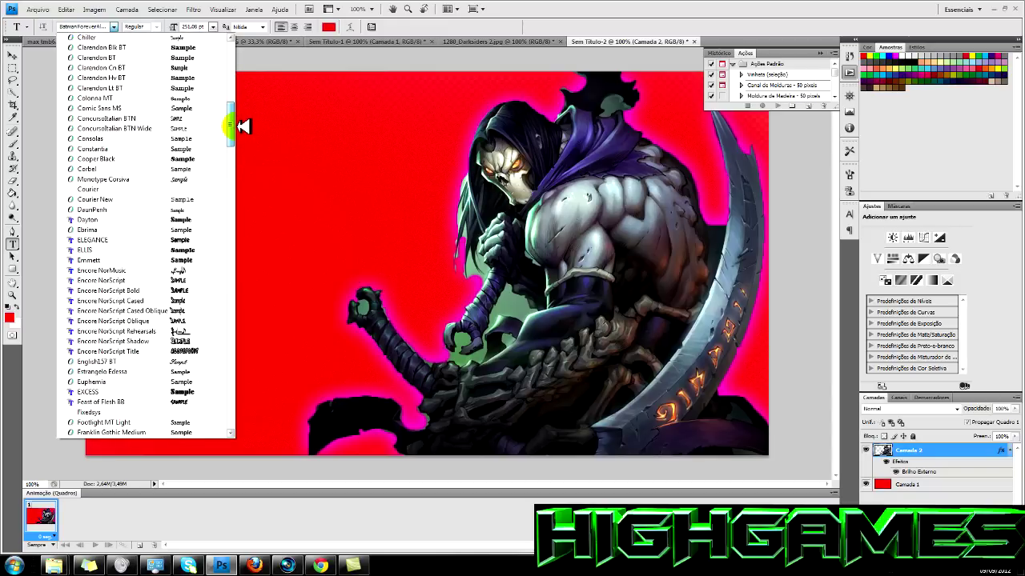
drag(243, 125, 172, 272)
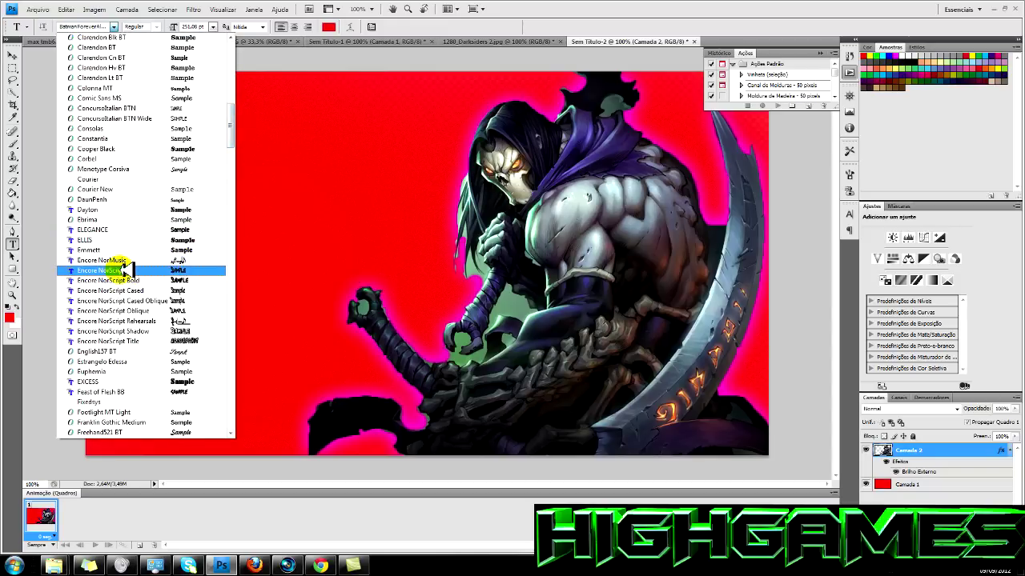
click(172, 270)
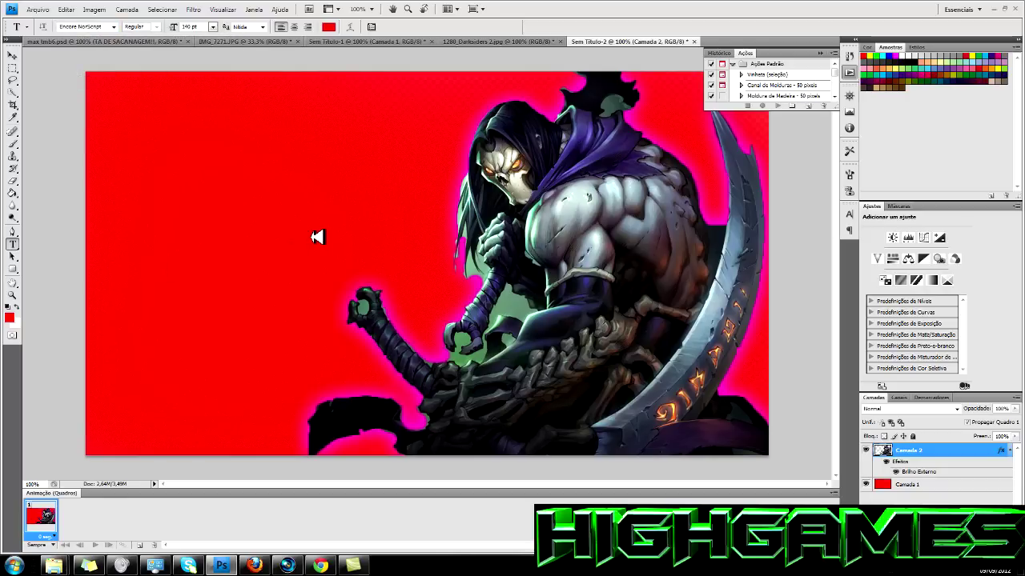
Step: Add the DARKSIDERS title at 11 pt in white near the top-left
click(145, 145)
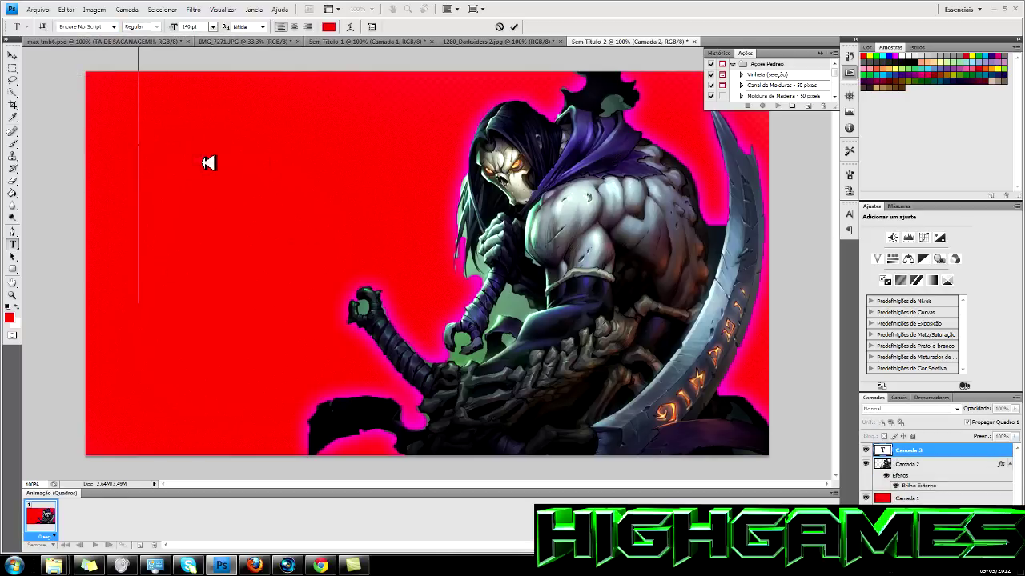
click(212, 26)
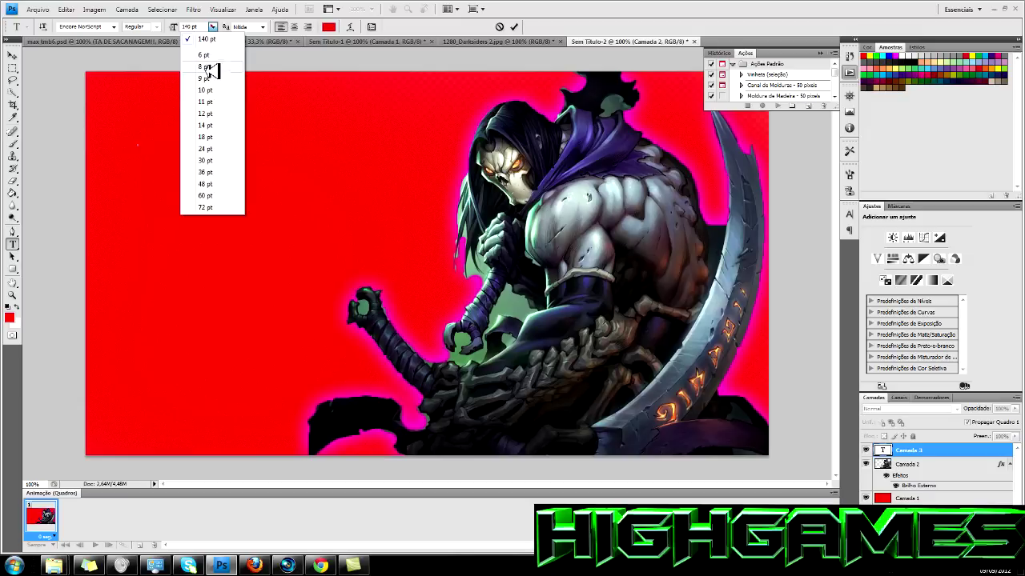
click(205, 101)
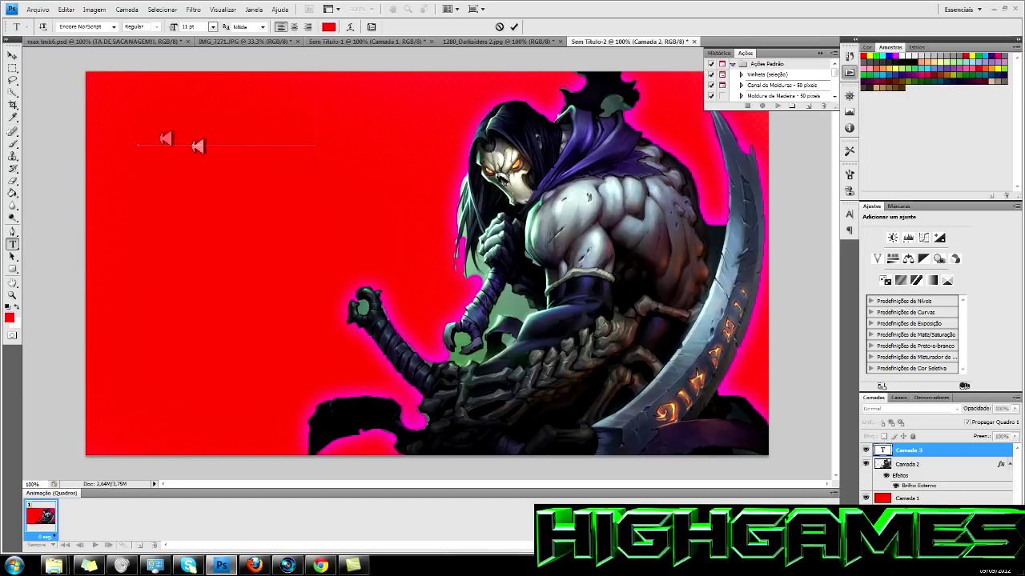
drag(145, 133, 345, 132)
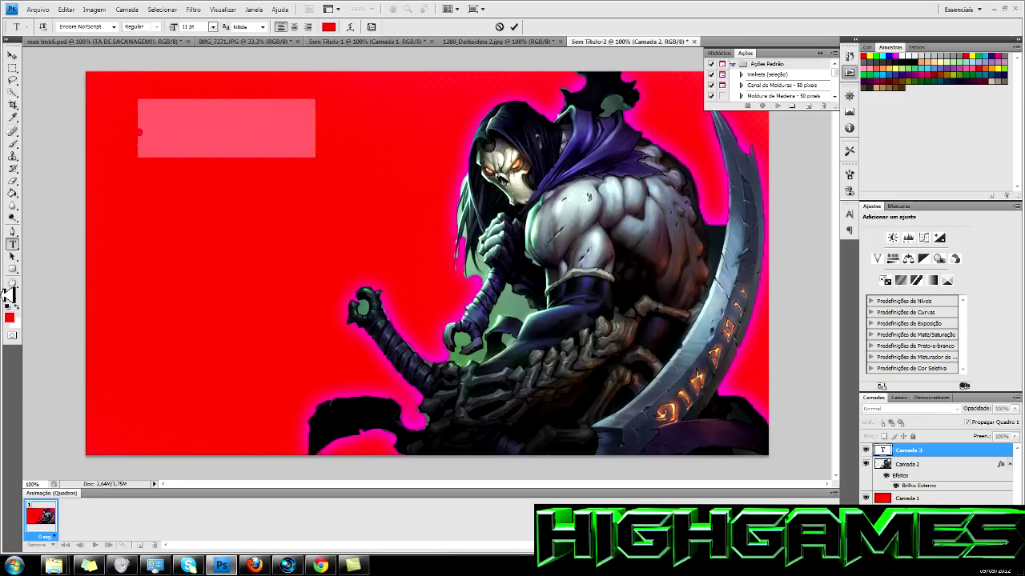
click(18, 306)
text(DARKSIDERS)
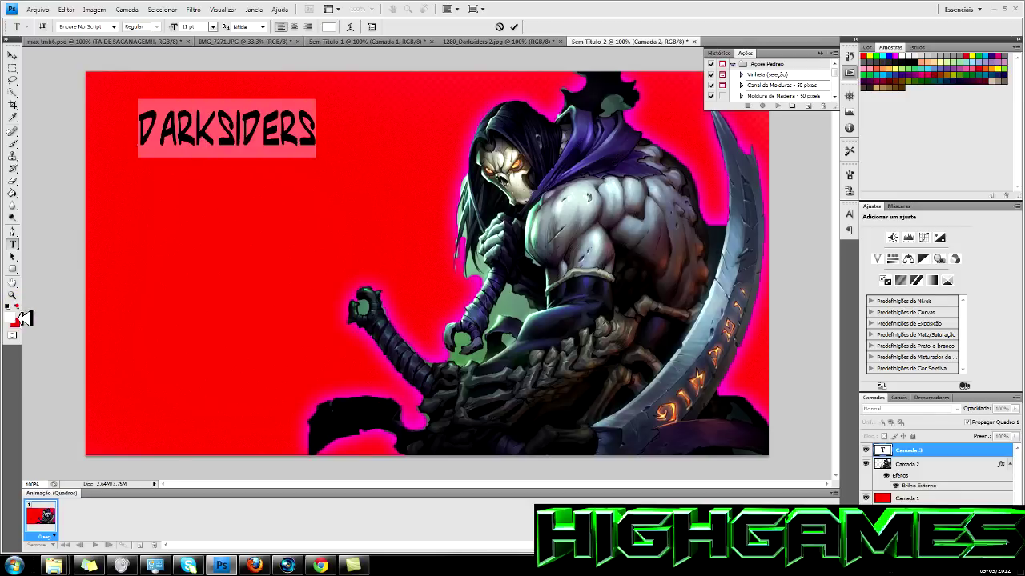
click(14, 56)
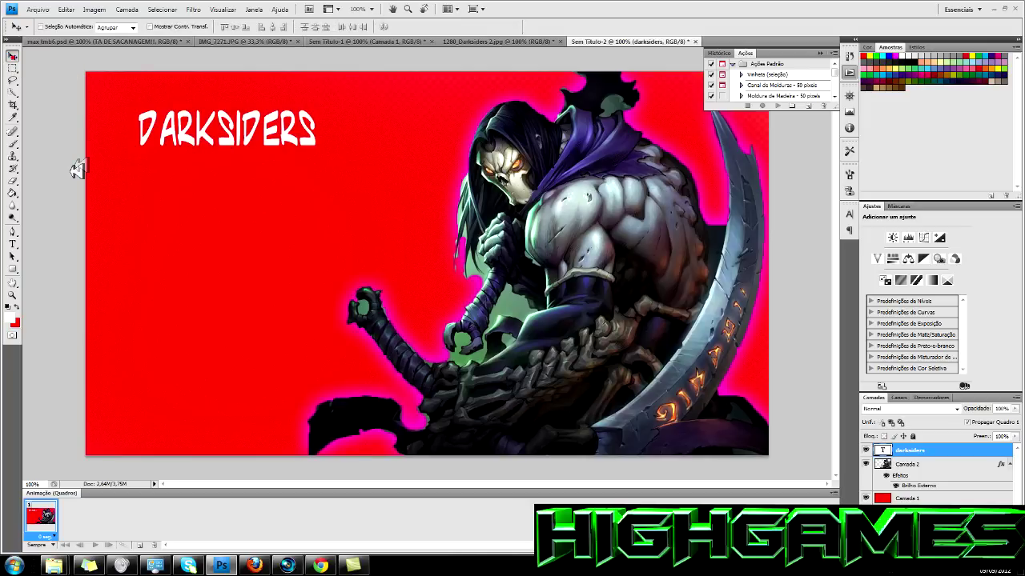
click(13, 244)
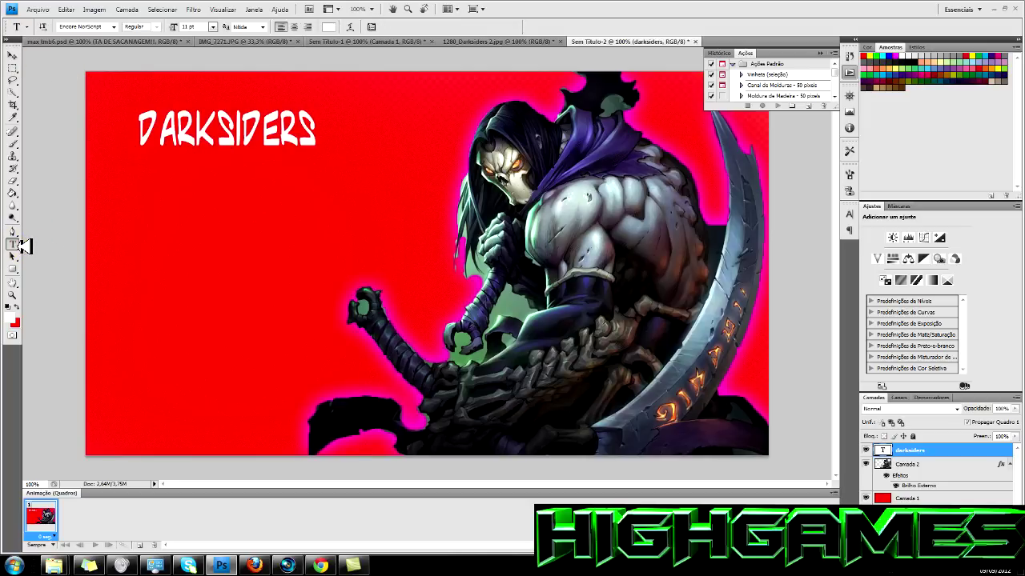
Step: Type O RETORNO and align it beneath DARKSIDERS, then nudge the DARKSIDERS title
click(149, 237)
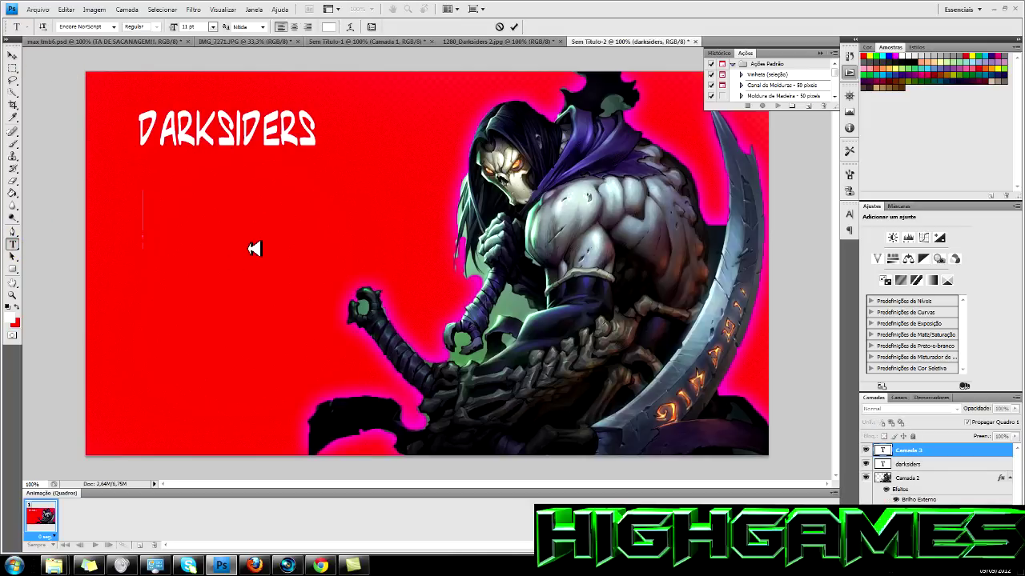
text(ORET)
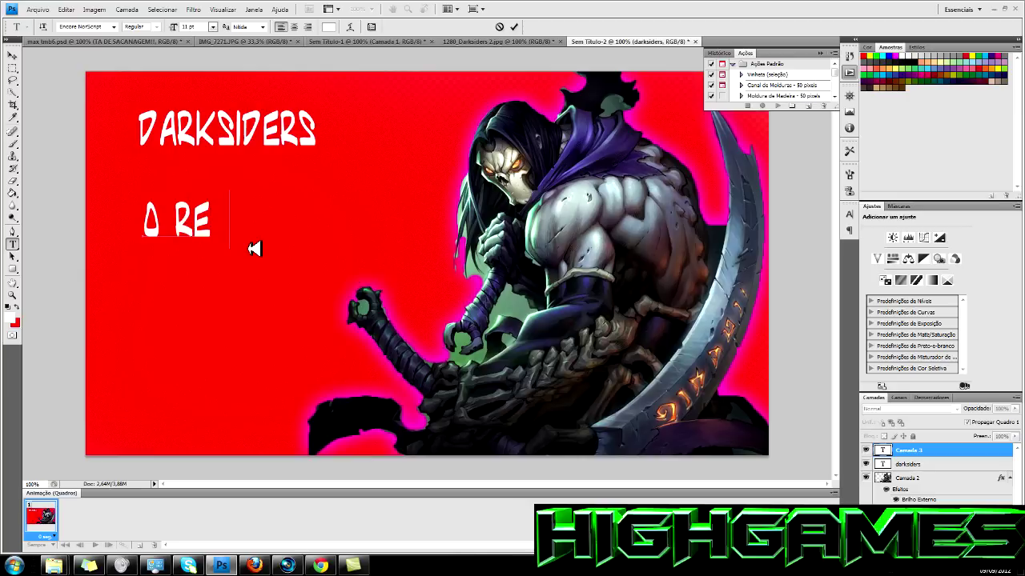
text(ORNO)
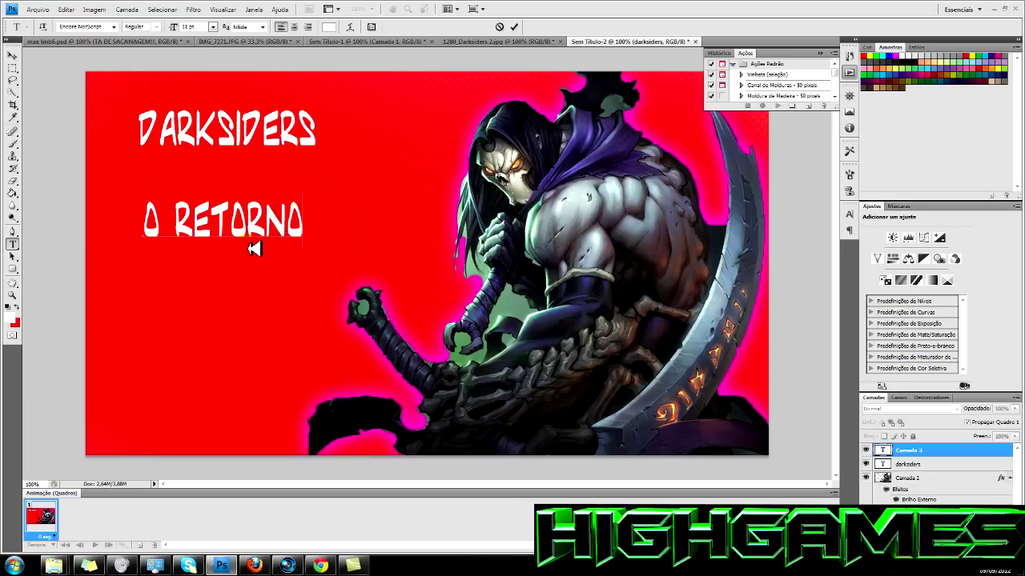
click(14, 53)
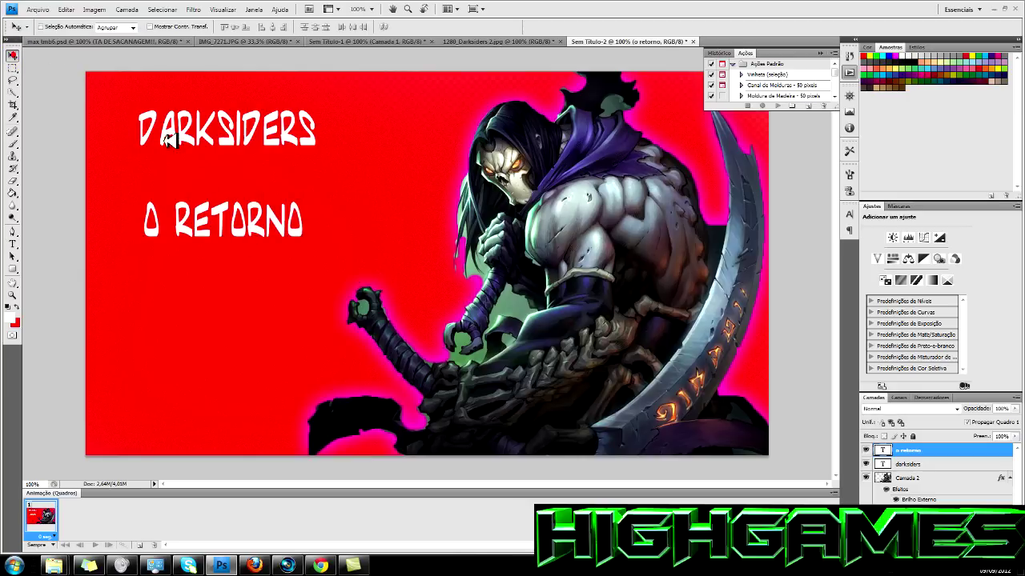
drag(215, 221, 214, 246)
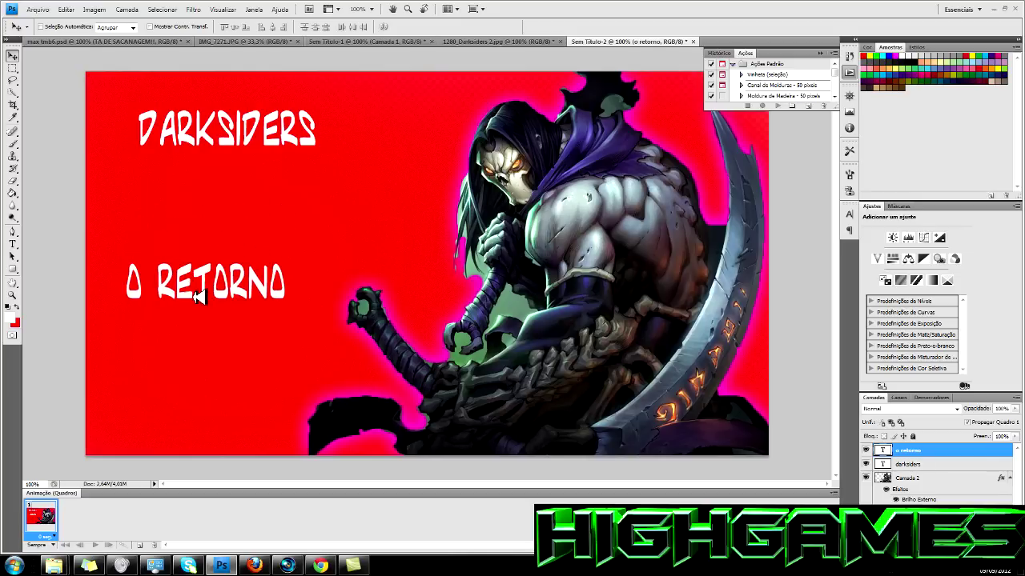
drag(214, 245, 190, 256)
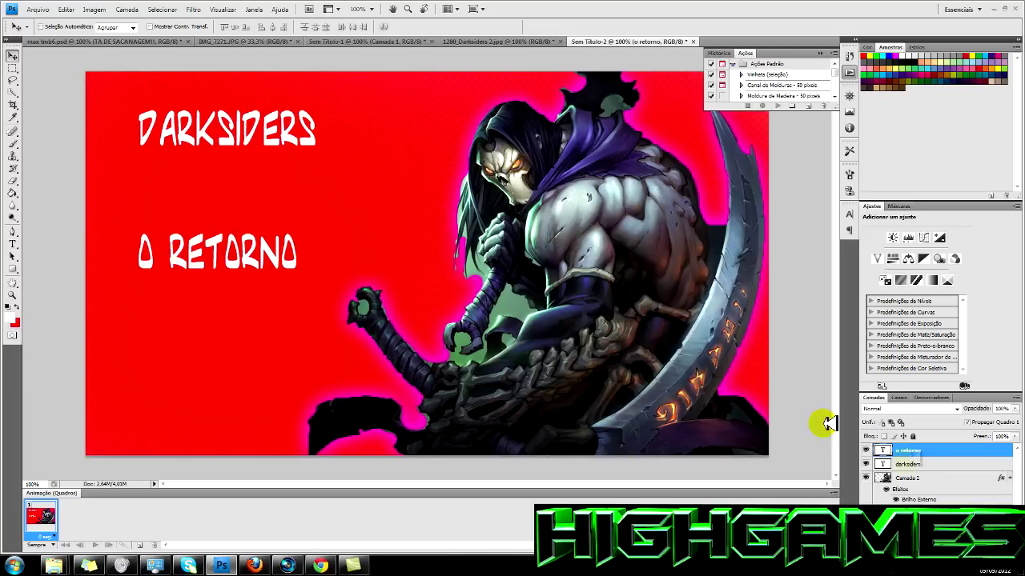
click(922, 464)
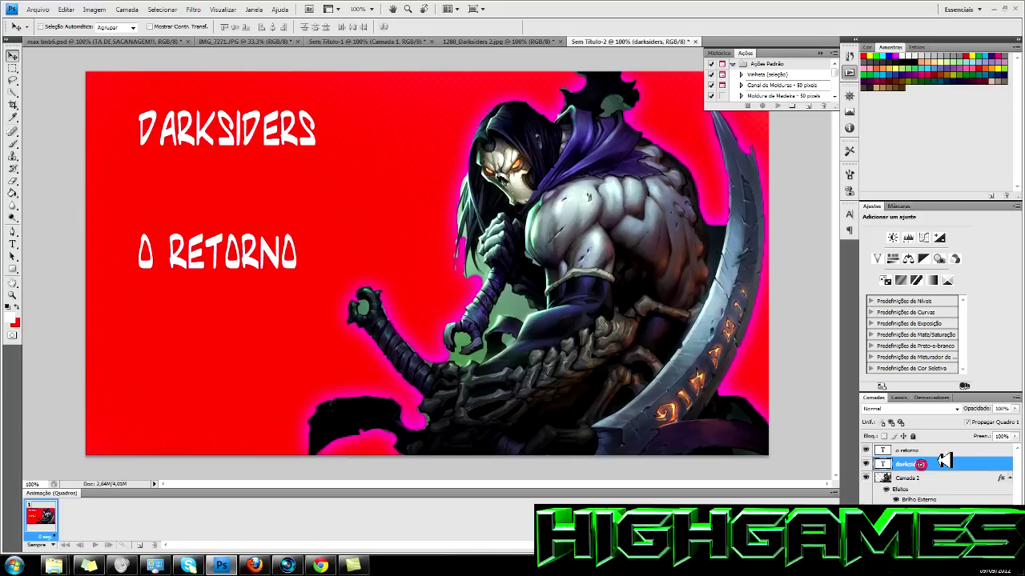
drag(240, 112, 258, 146)
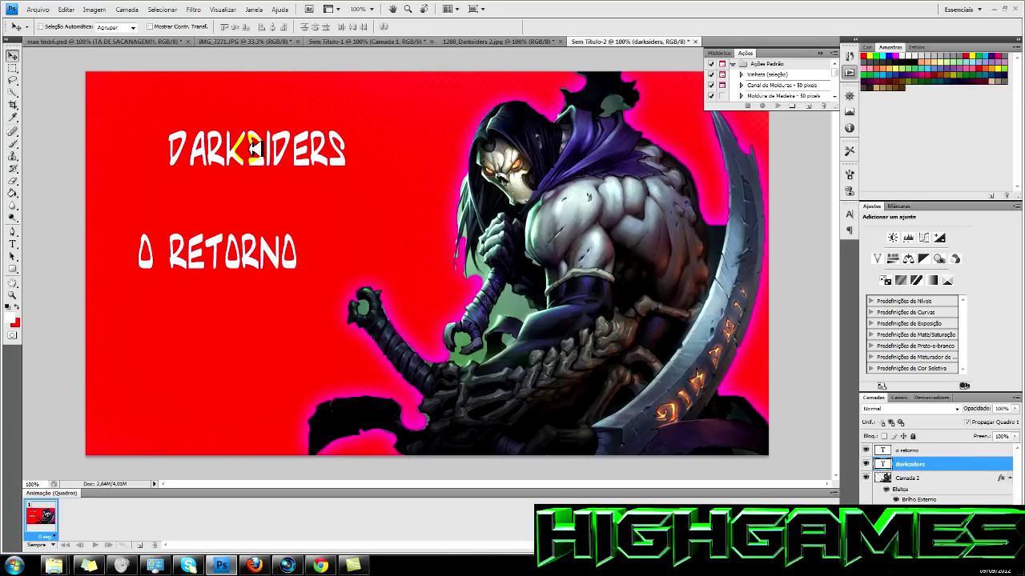
Step: Free-transform DARKSIDERS wider and taller, raise it toward the top, and apply
key(ctrl+t)
drag(264, 180, 261, 218)
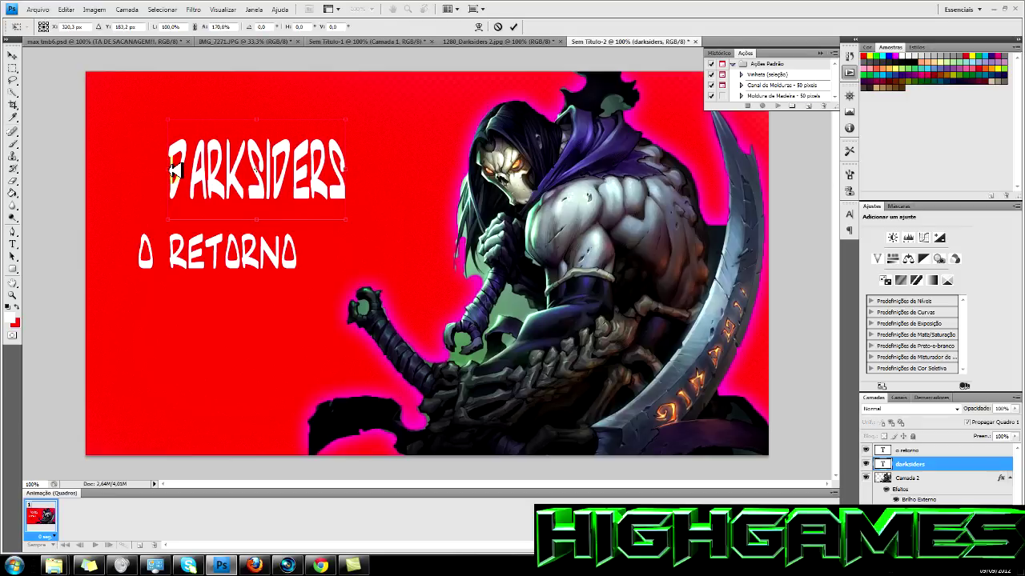
drag(172, 170, 91, 171)
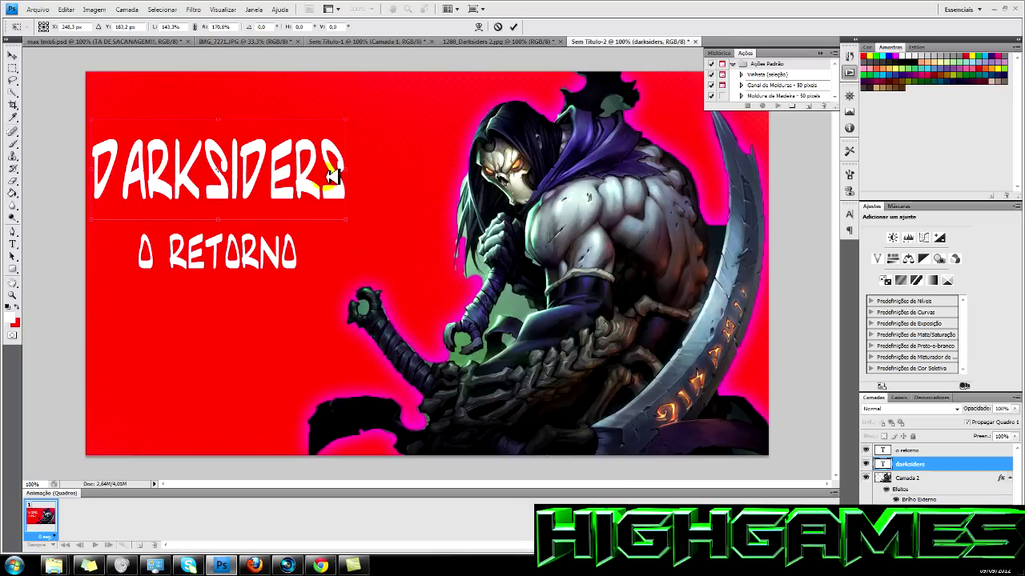
drag(346, 170, 433, 170)
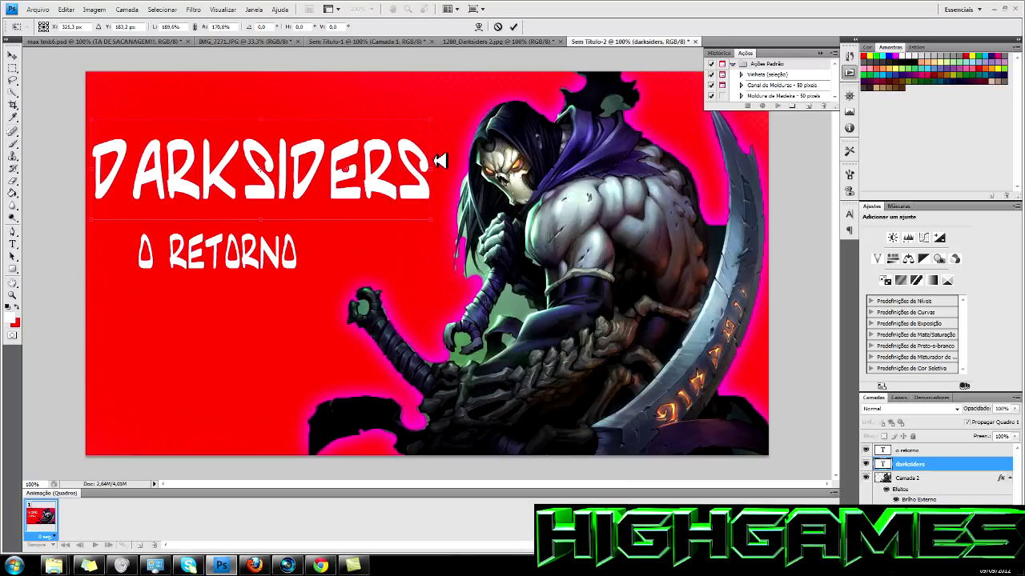
drag(352, 177, 358, 150)
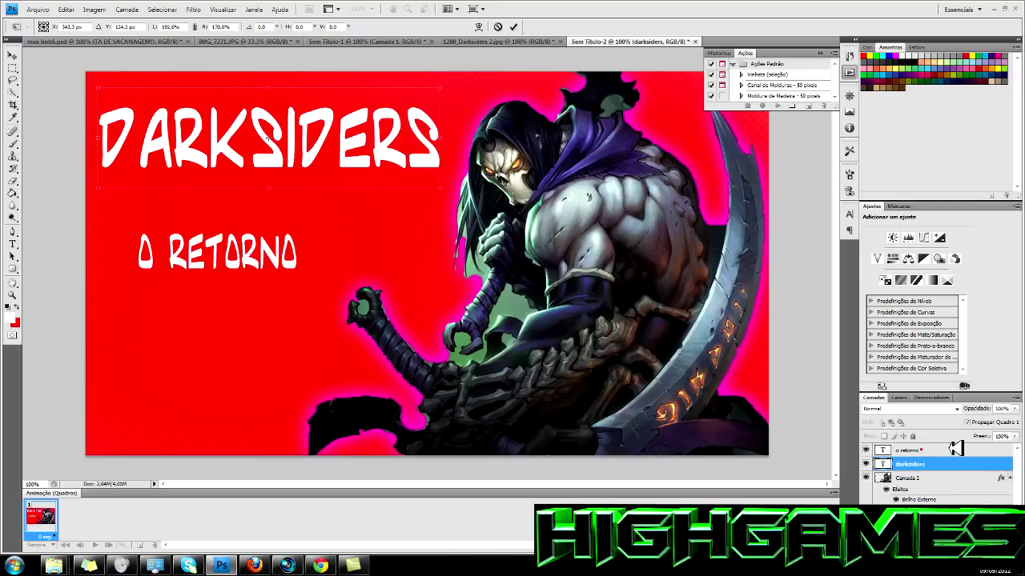
click(10, 53)
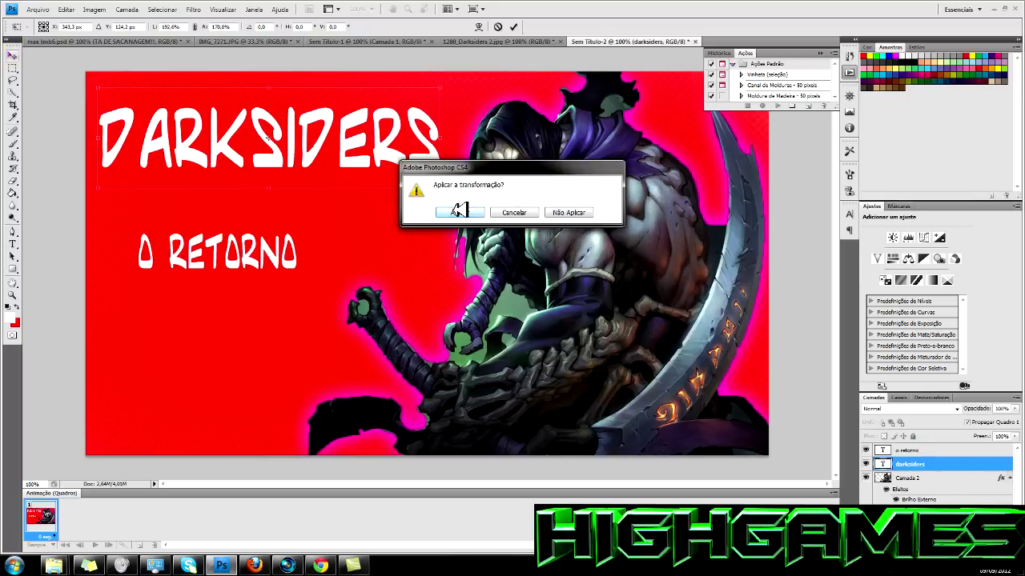
click(457, 212)
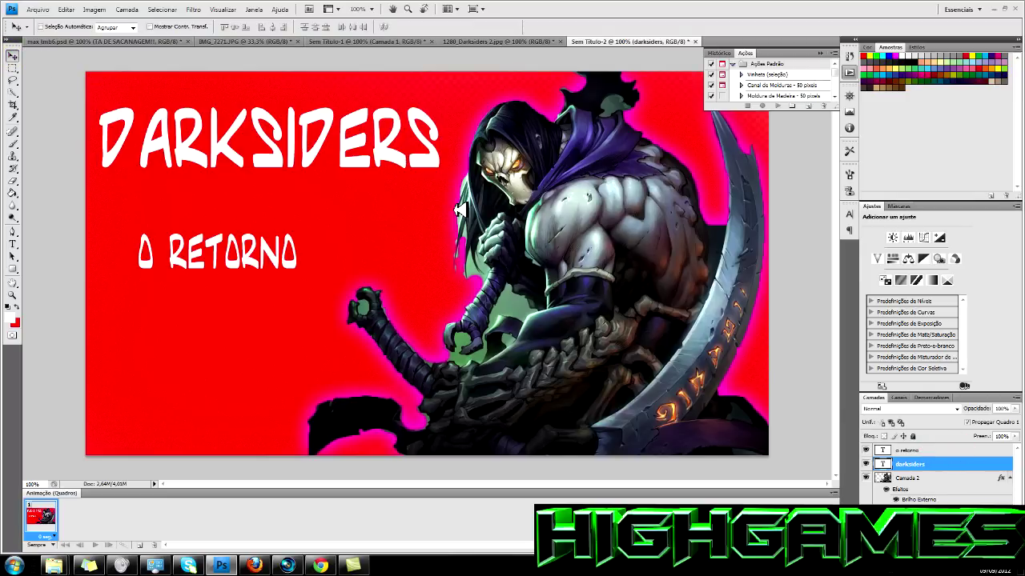
click(938, 451)
Step: Widen O RETORNO, rotate it about -21.3°, stretch it taller, and apply
drag(255, 234, 250, 270)
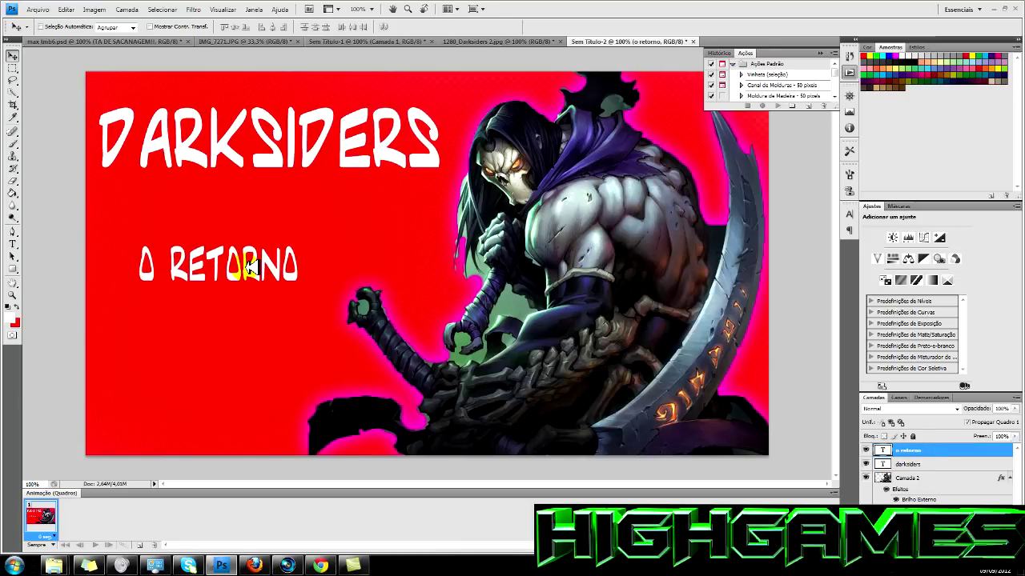
key(ctrl+t)
drag(304, 264, 420, 271)
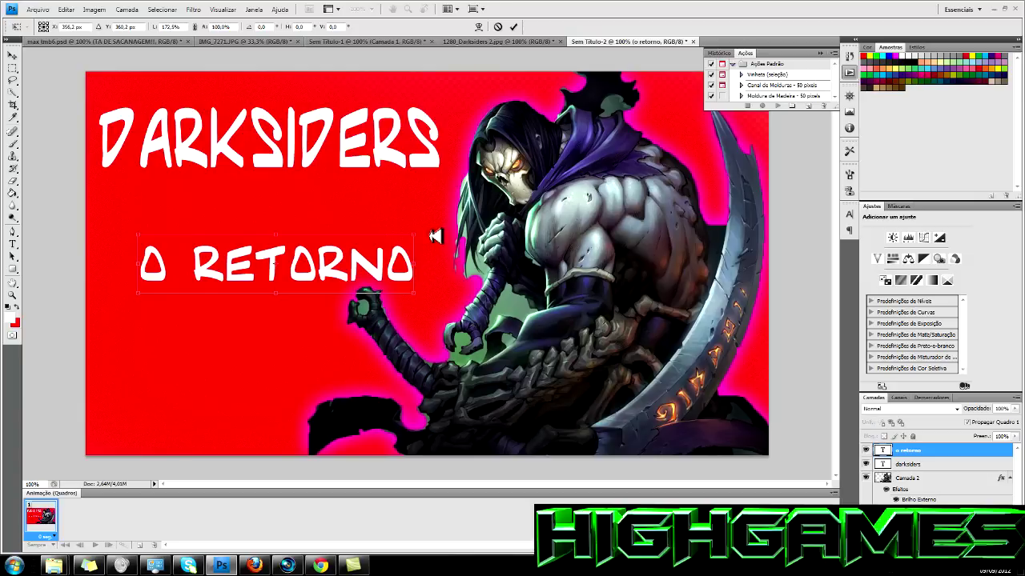
drag(429, 232, 348, 211)
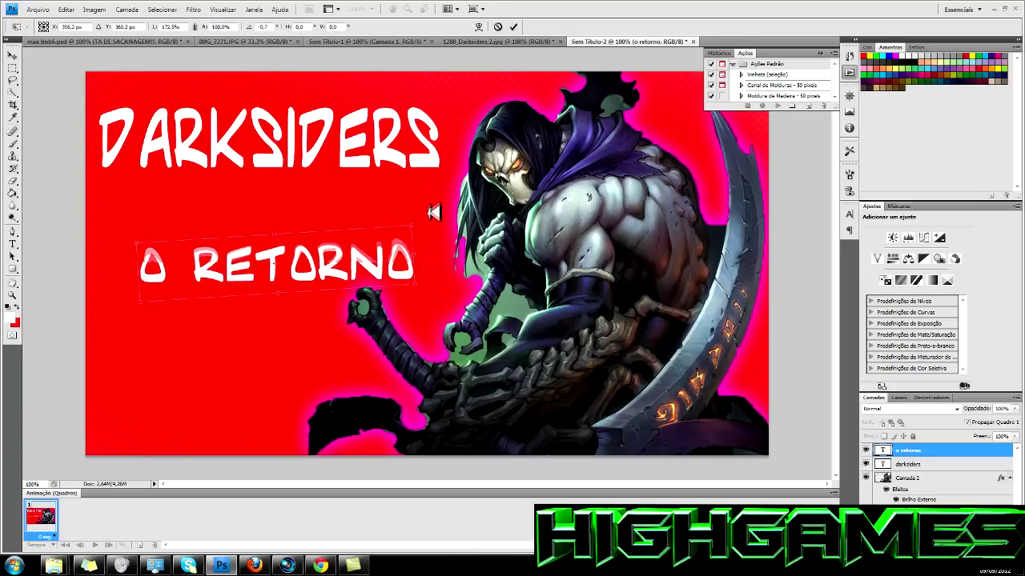
click(162, 309)
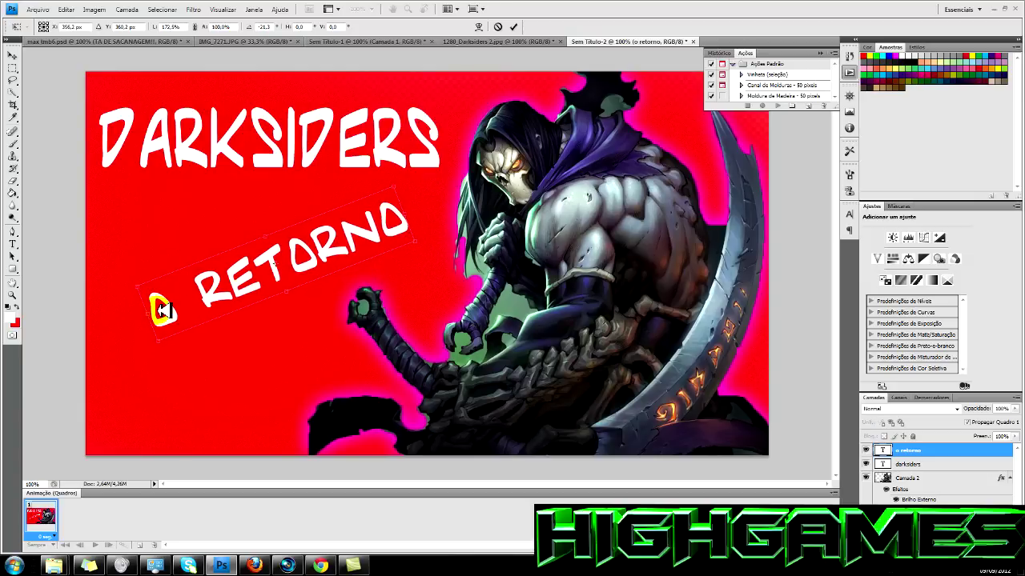
drag(160, 312, 121, 328)
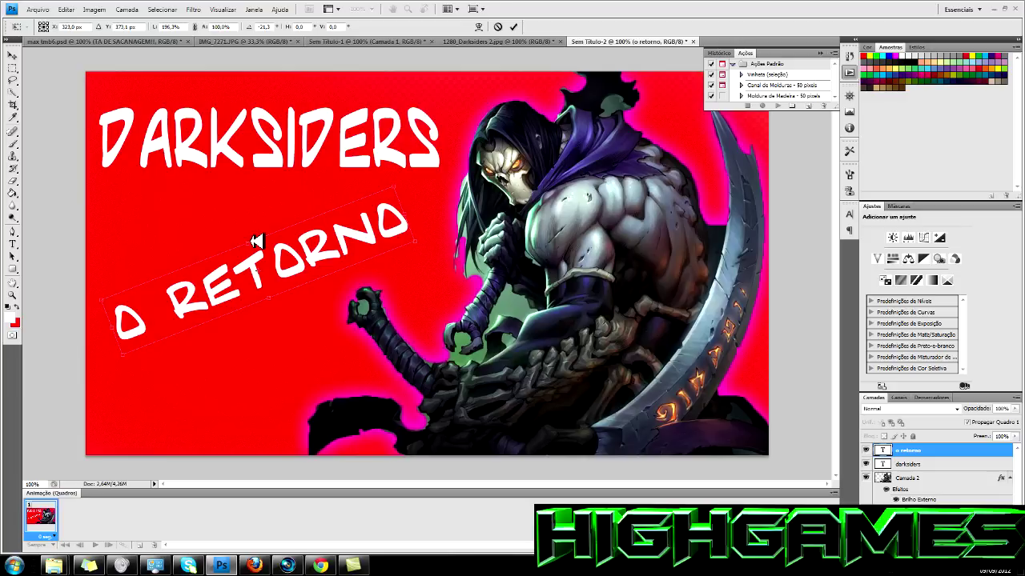
drag(254, 242, 247, 211)
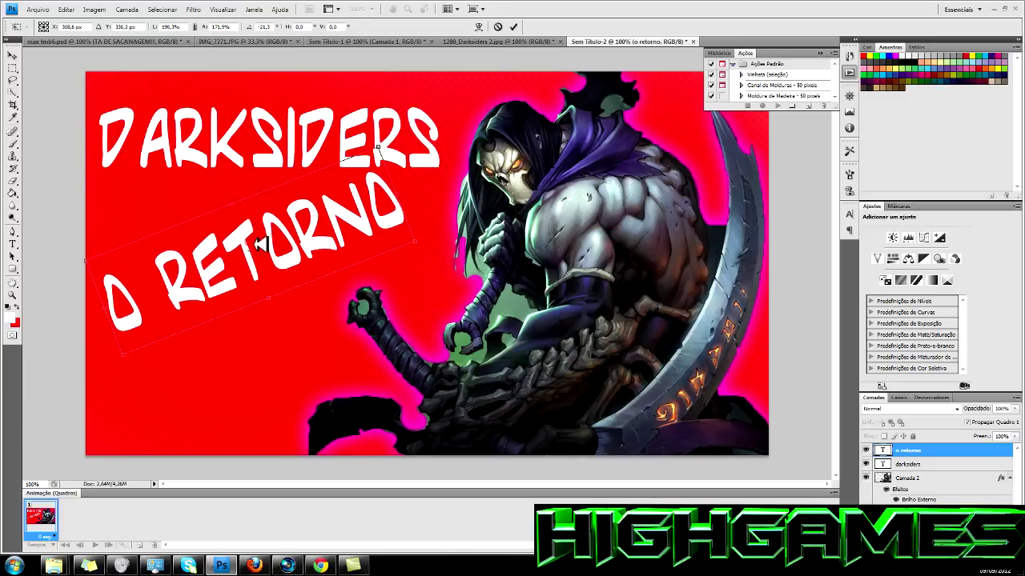
drag(274, 262, 275, 268)
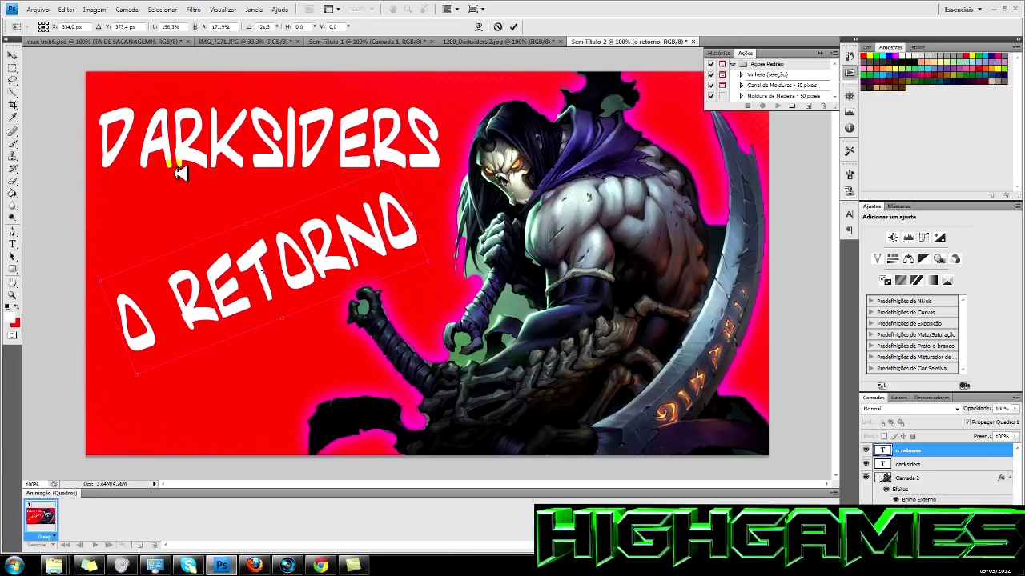
click(13, 54)
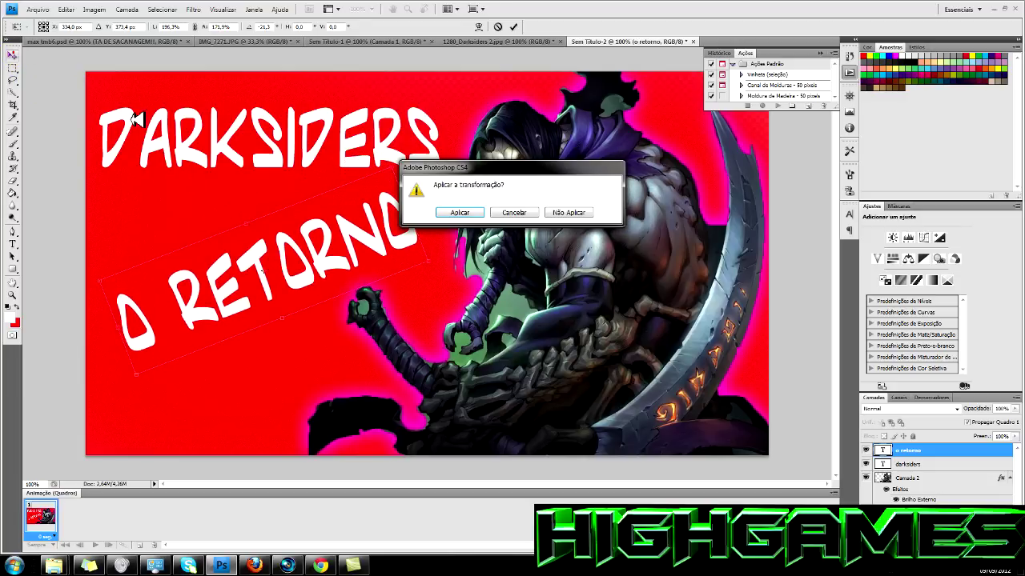
click(464, 211)
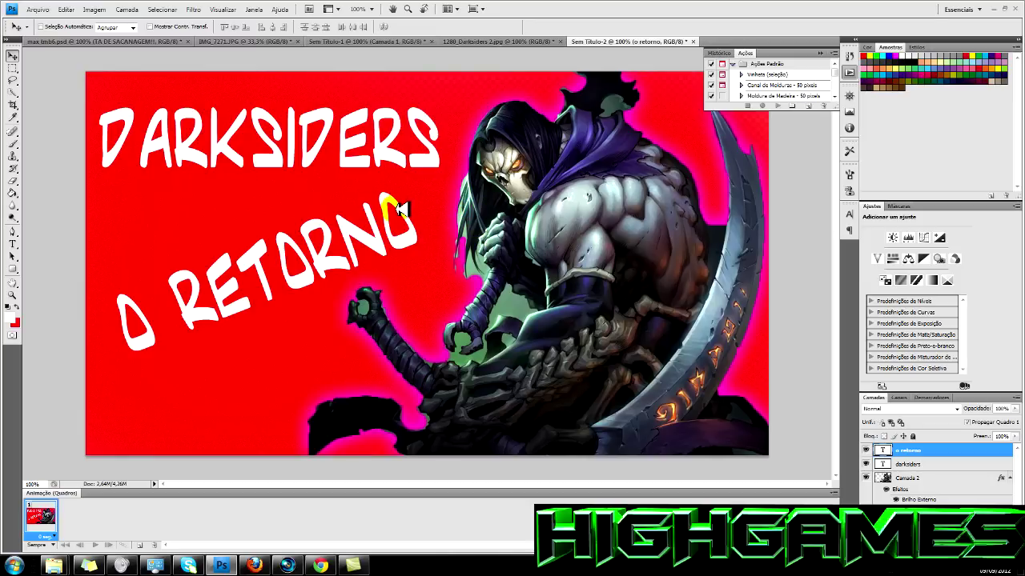
click(13, 243)
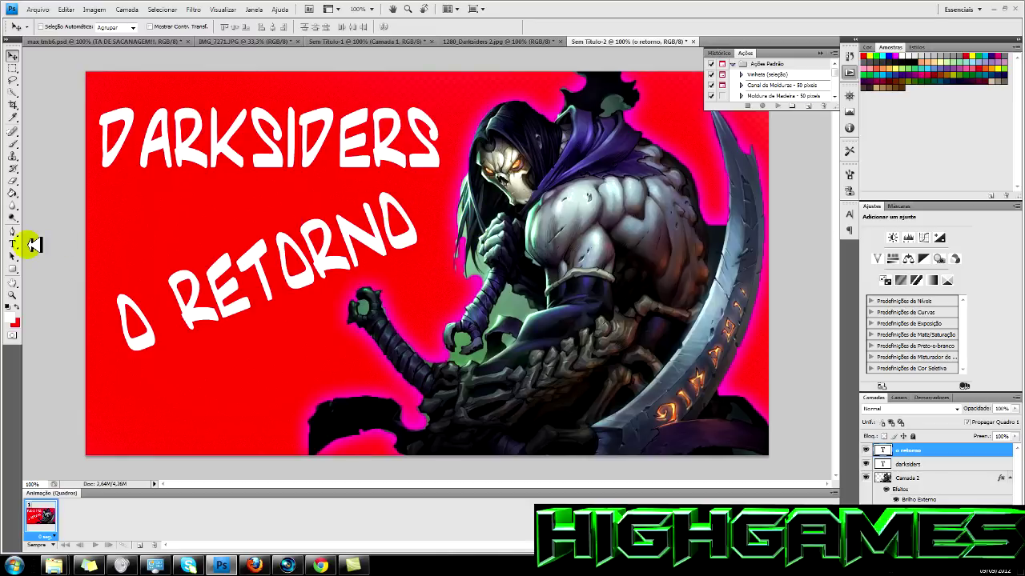
Step: Select the DARKSIDERS text and open its Layer Style dialog
click(113, 129)
drag(100, 130, 456, 143)
click(944, 464)
double_click(978, 462)
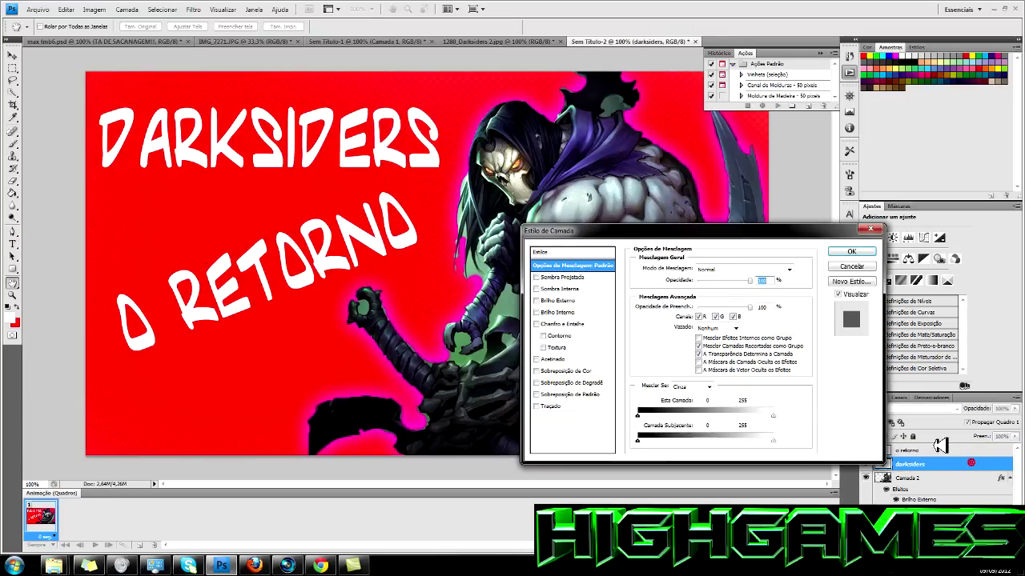
Step: Add Chanfro e Entalhe with Textura, adjusting texture scale and depth, and confirm
click(537, 324)
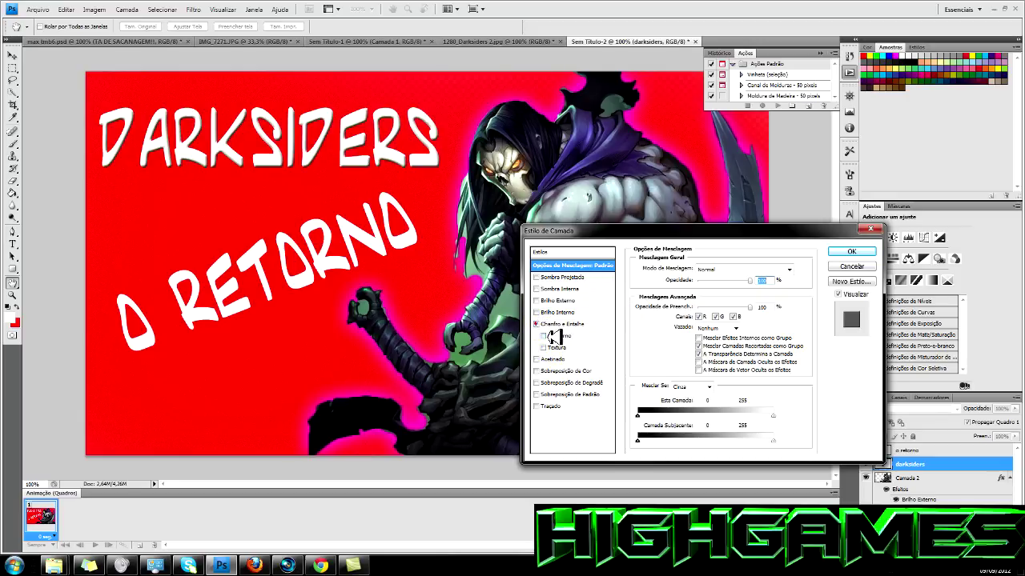
click(549, 348)
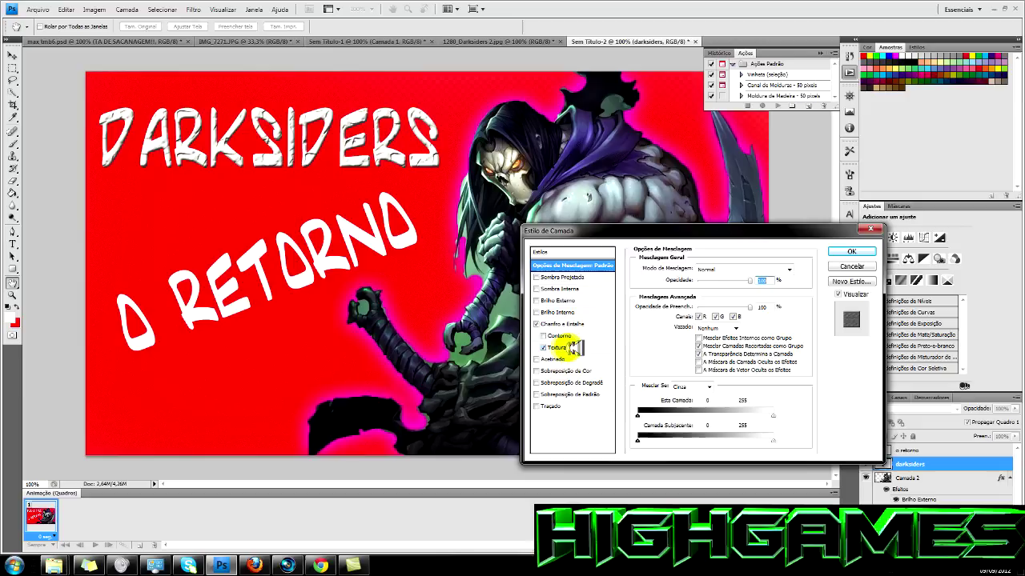
click(560, 348)
click(718, 315)
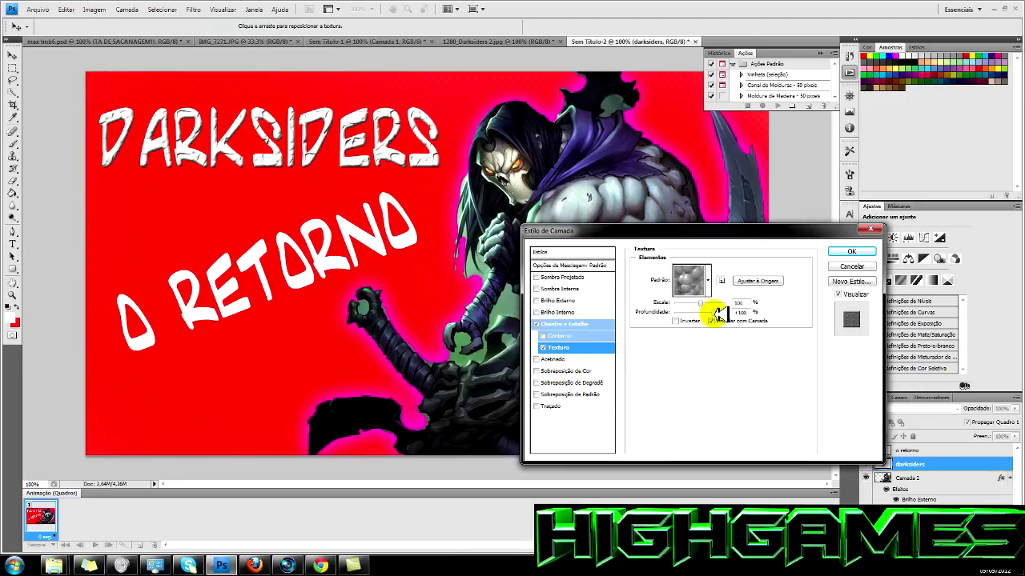
drag(718, 315, 714, 317)
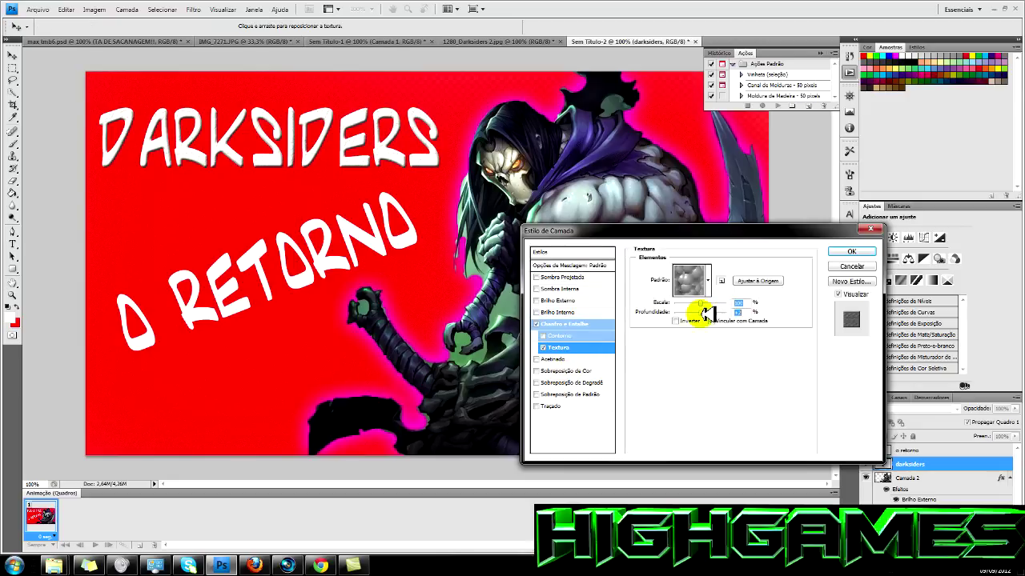
drag(715, 314, 695, 302)
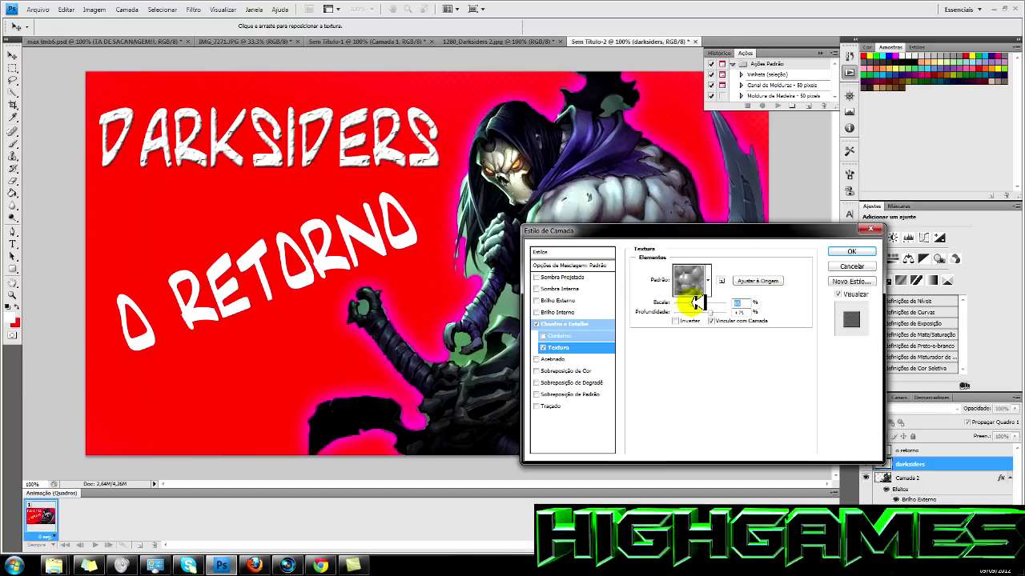
drag(695, 303, 690, 302)
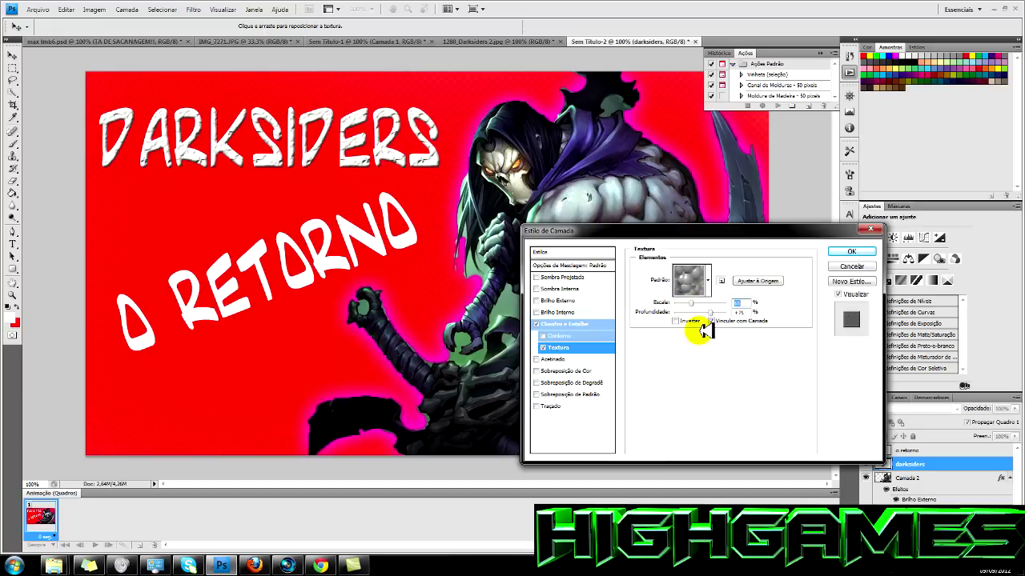
click(854, 251)
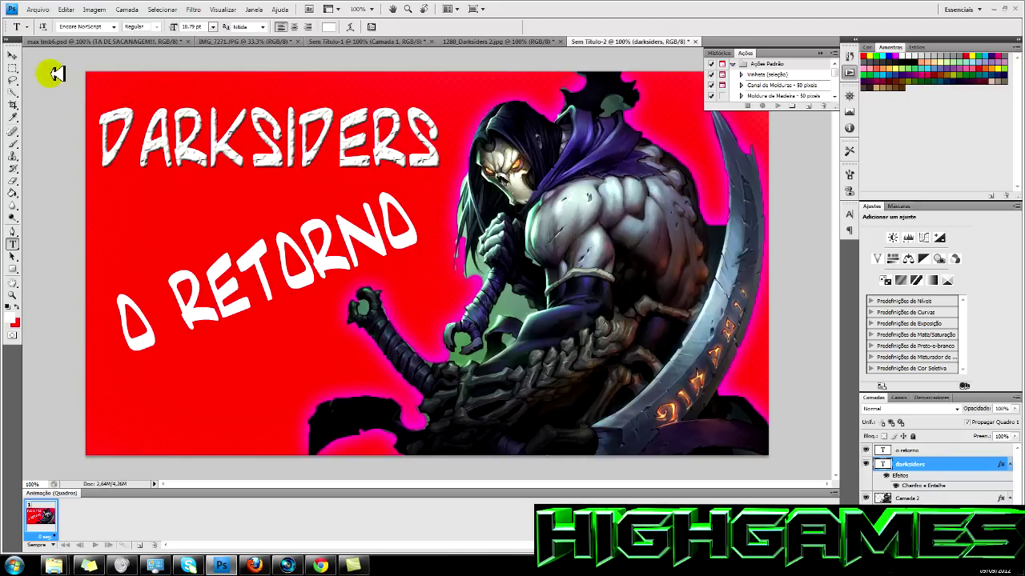
click(13, 54)
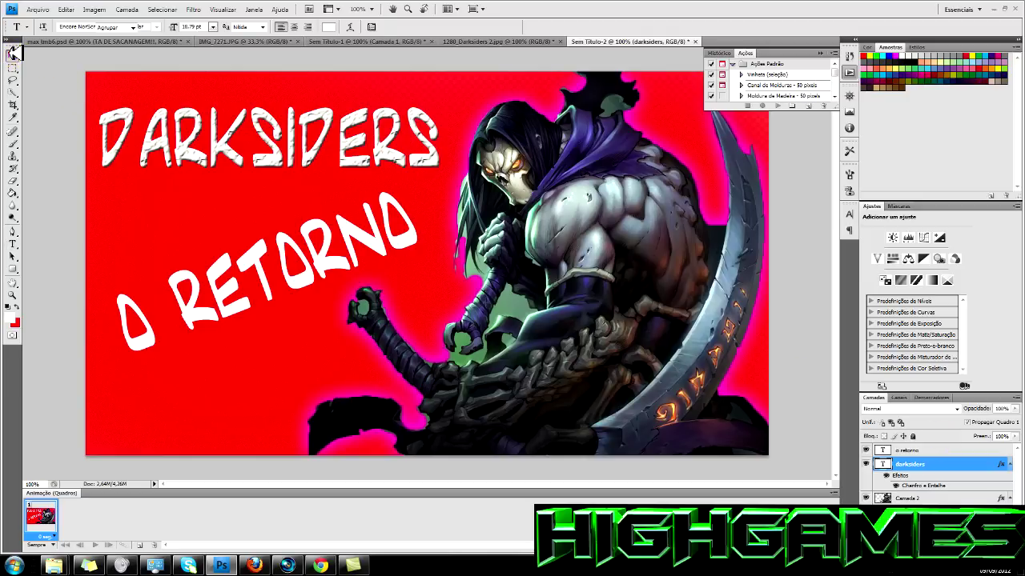
Step: Copy the darksiders layer style and paste it onto the o retorno layer
right_click(951, 464)
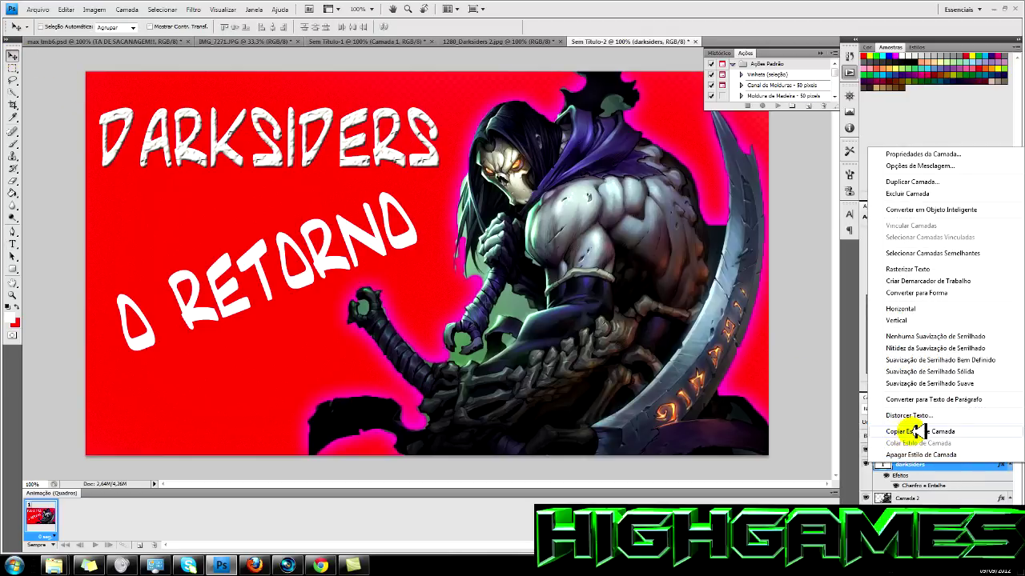
click(931, 431)
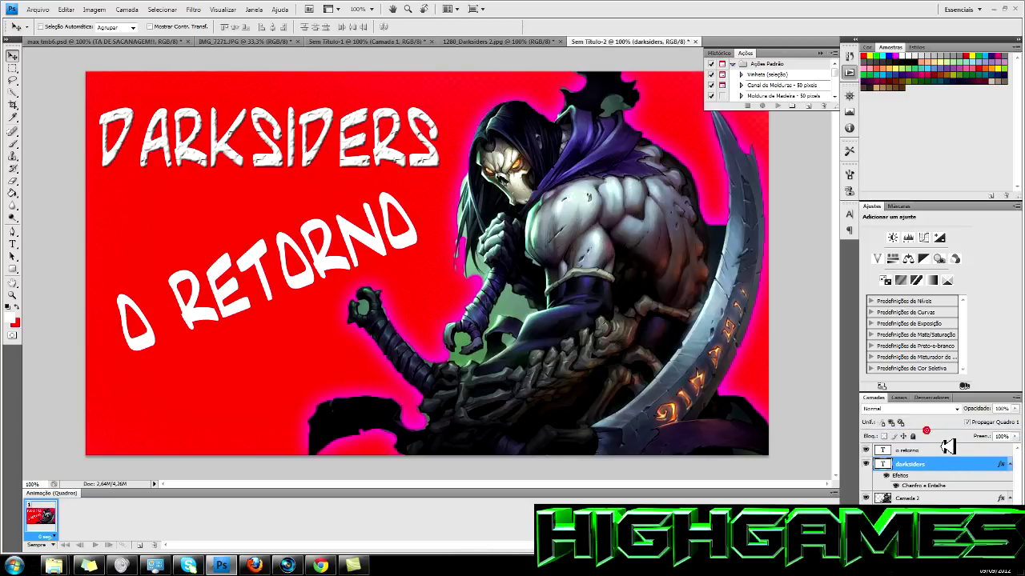
click(947, 449)
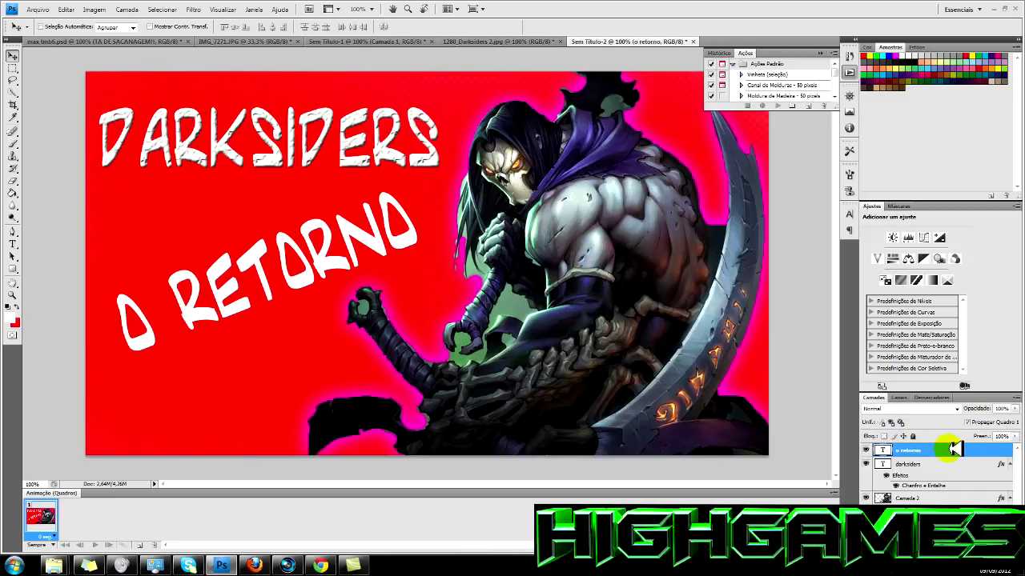
right_click(961, 449)
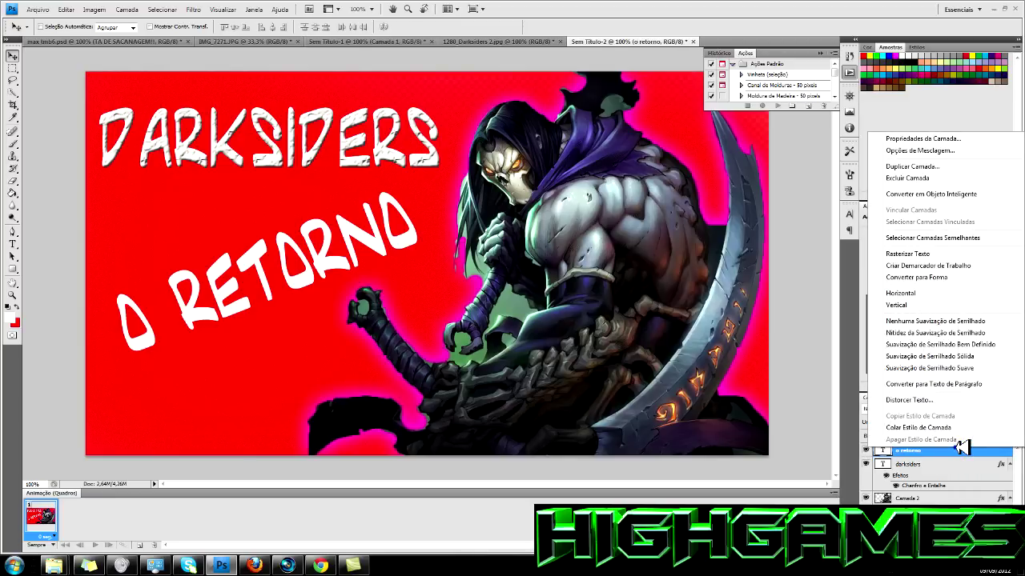
click(933, 429)
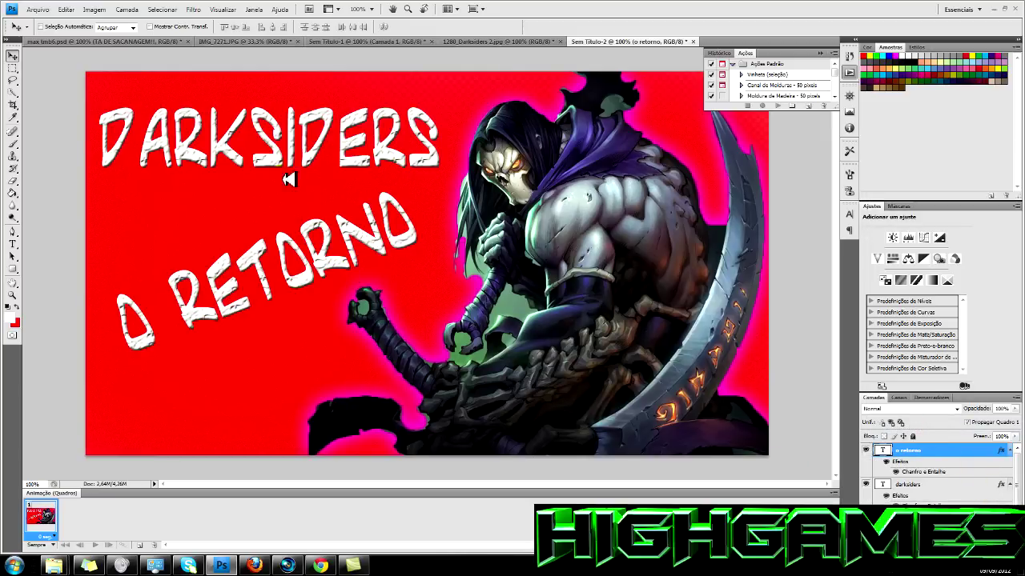
click(937, 485)
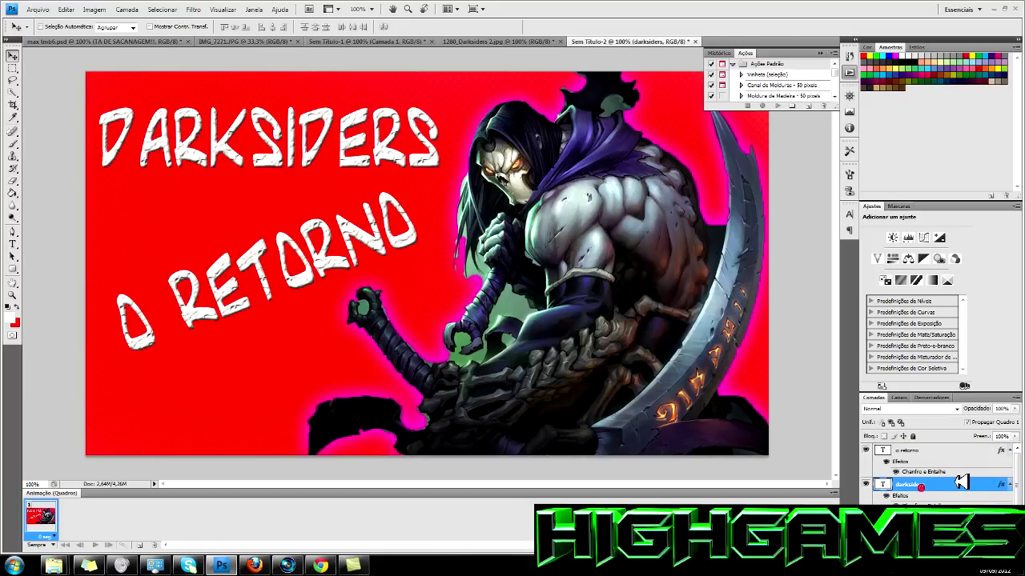
Step: Add a yellow outer glow to DARKSIDERS with larger size, Normal blend and adjusted opacity
key(h)
double_click(960, 481)
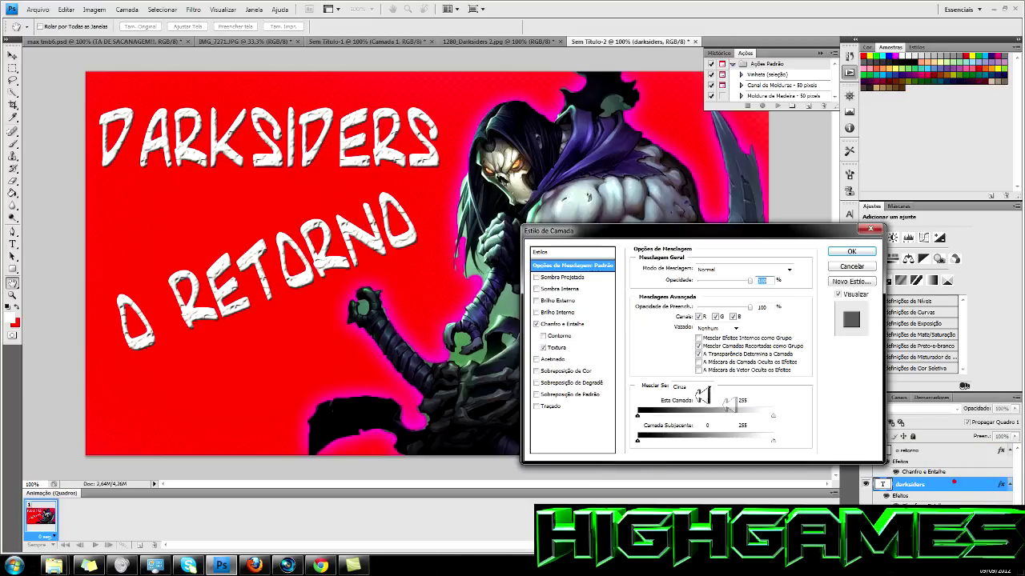
click(547, 300)
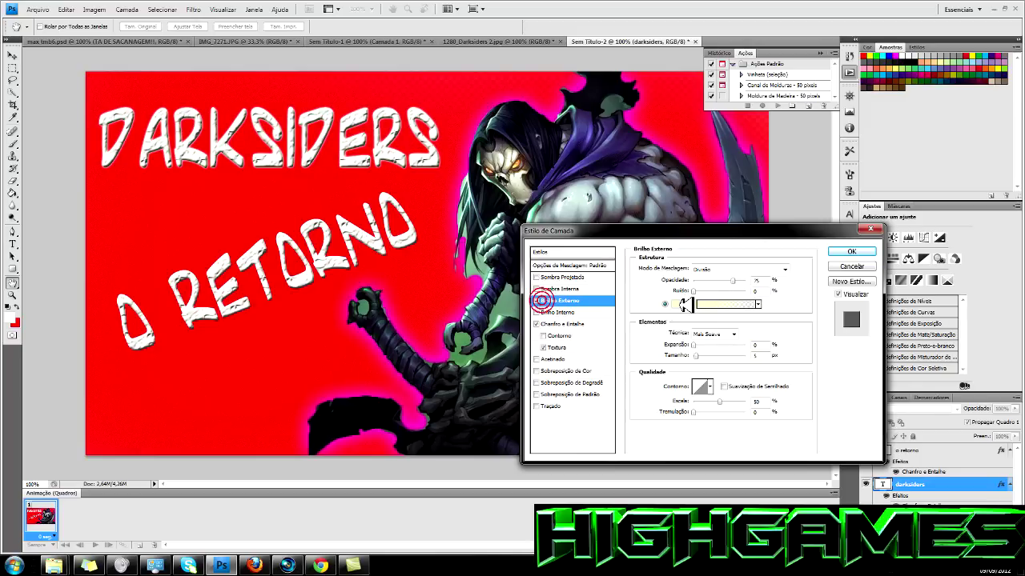
click(726, 304)
click(723, 287)
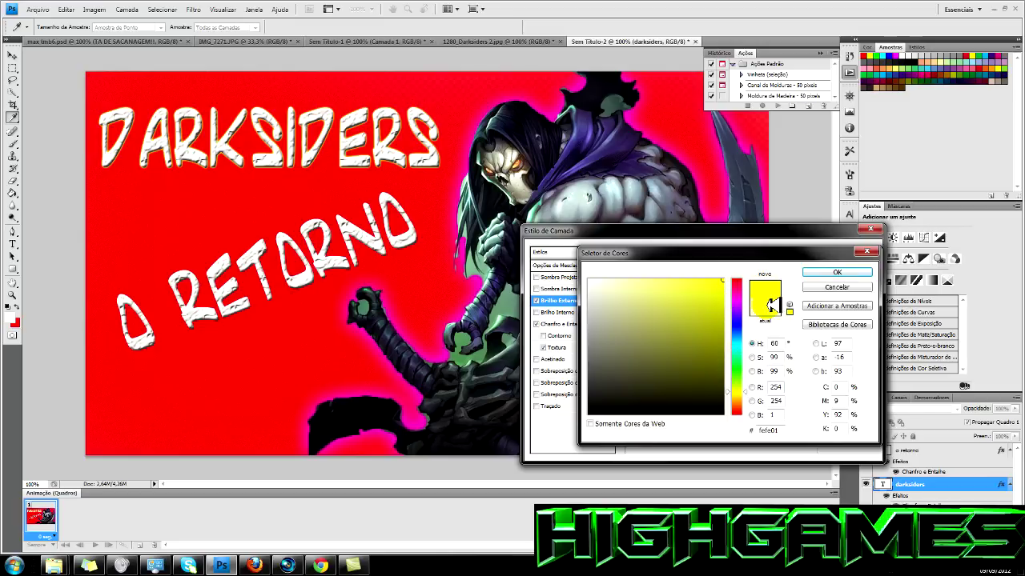
click(834, 273)
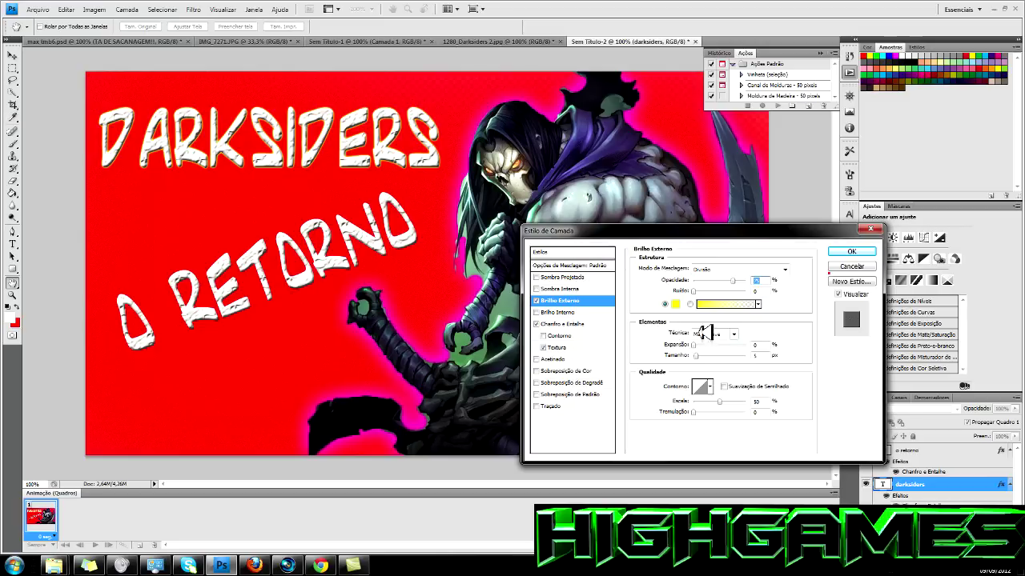
mouse_move(702, 353)
mouse_down()
mouse_move(714, 355)
mouse_move(704, 355)
mouse_up()
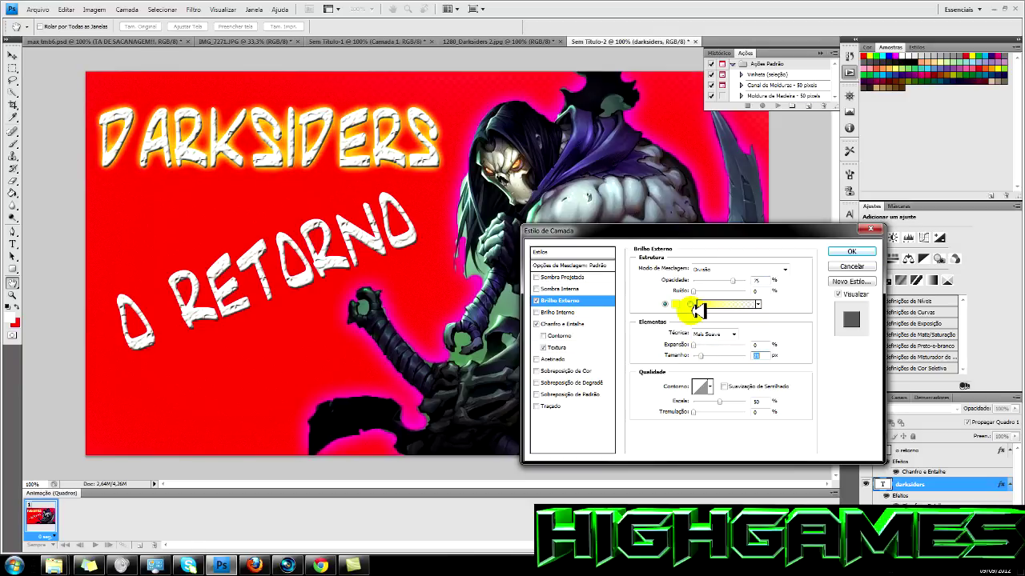
click(776, 269)
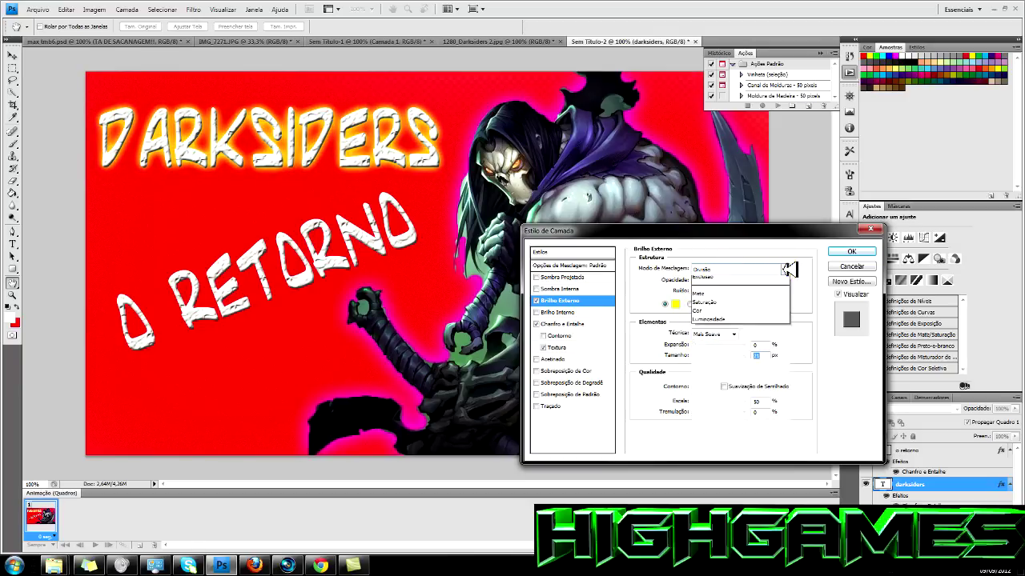
click(732, 281)
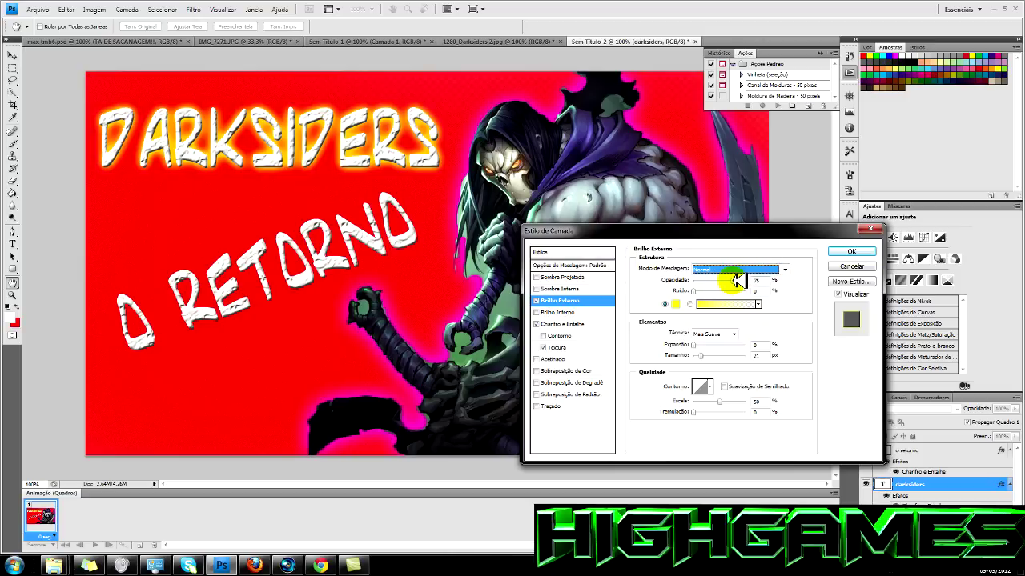
drag(736, 280, 770, 282)
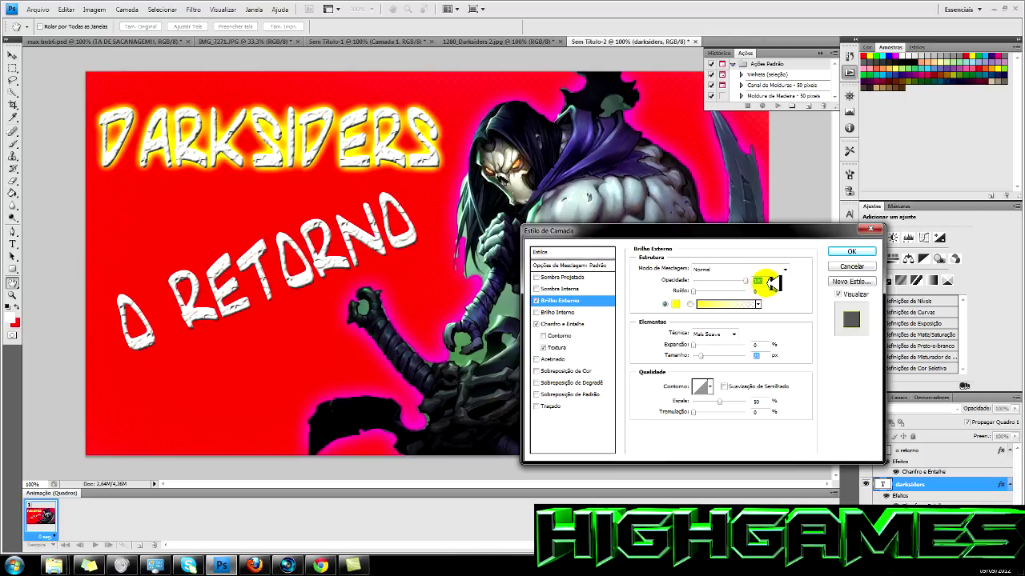
click(850, 252)
drag(970, 478, 965, 486)
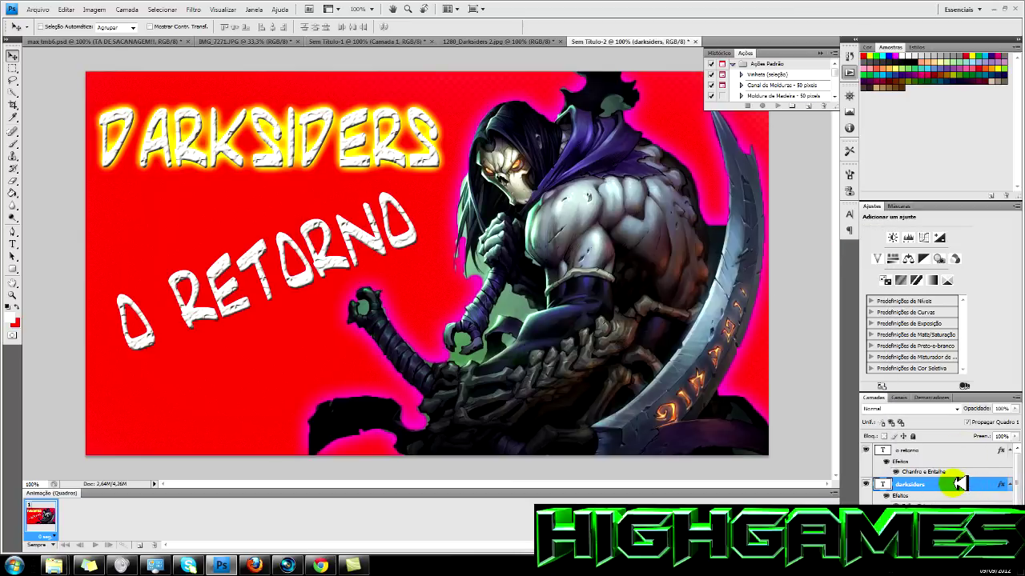
Step: Paste the darksiders glow style onto o retorno, then collapse the History panel
right_click(955, 483)
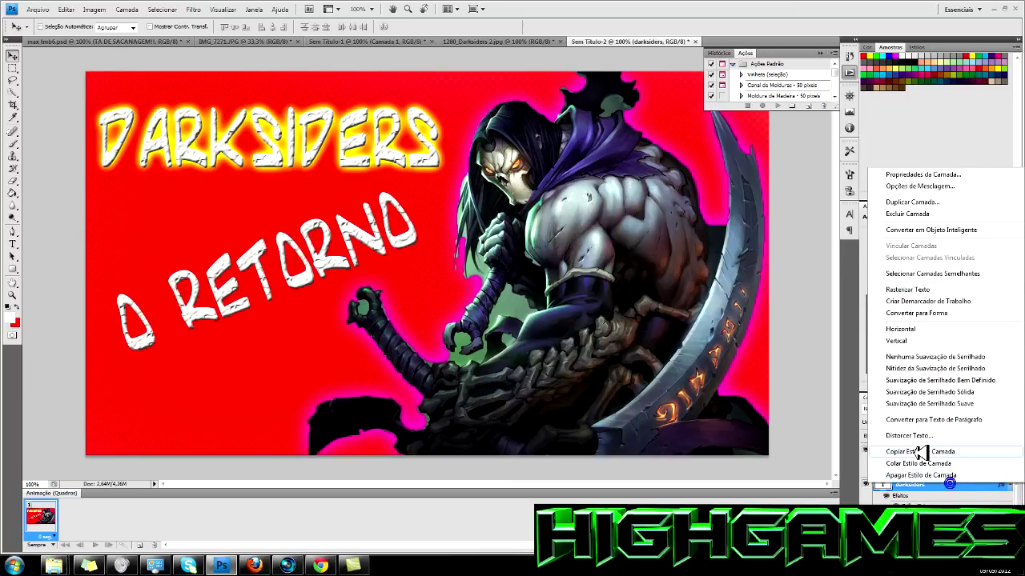
click(937, 451)
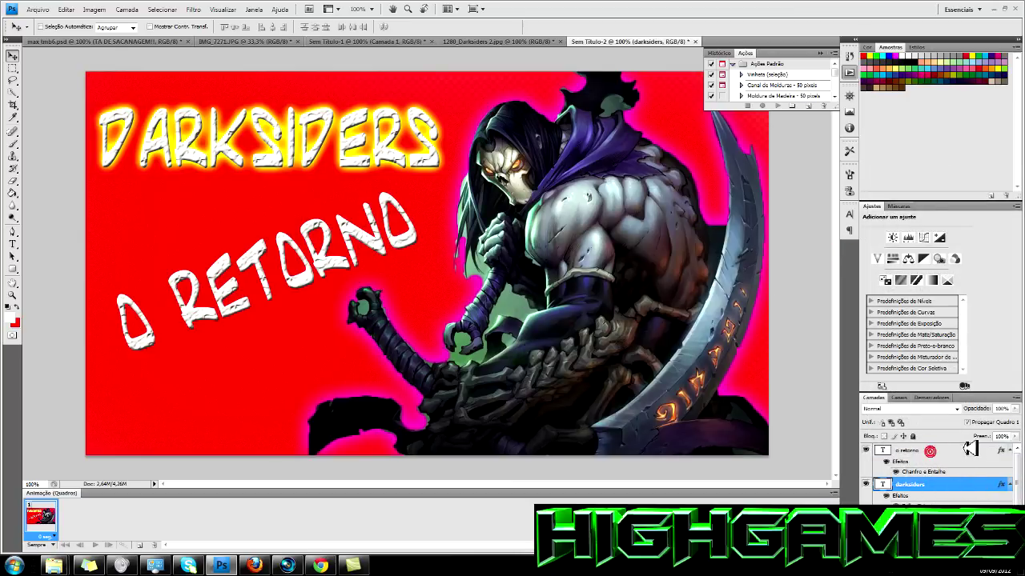
click(959, 452)
right_click(963, 451)
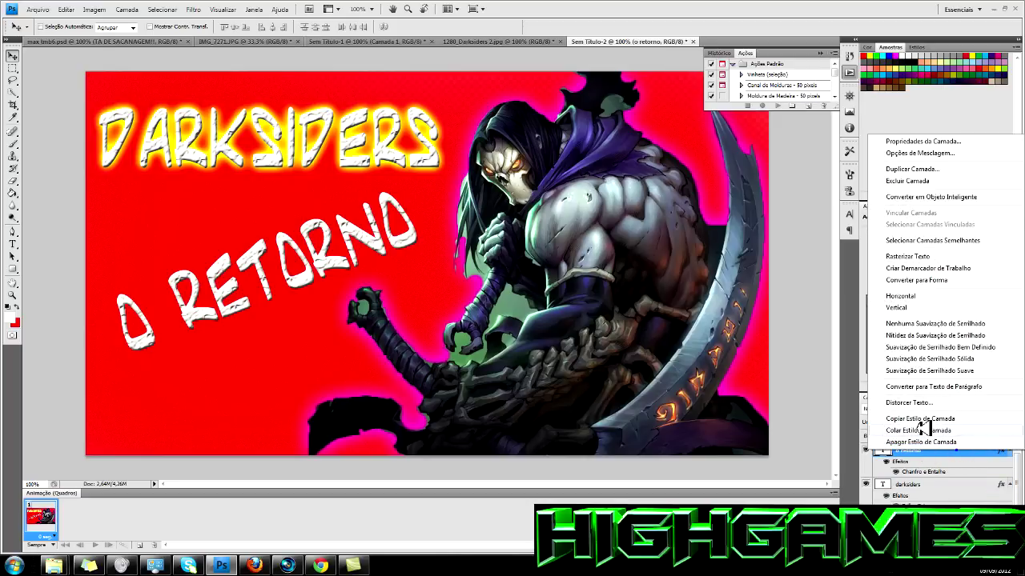
click(921, 430)
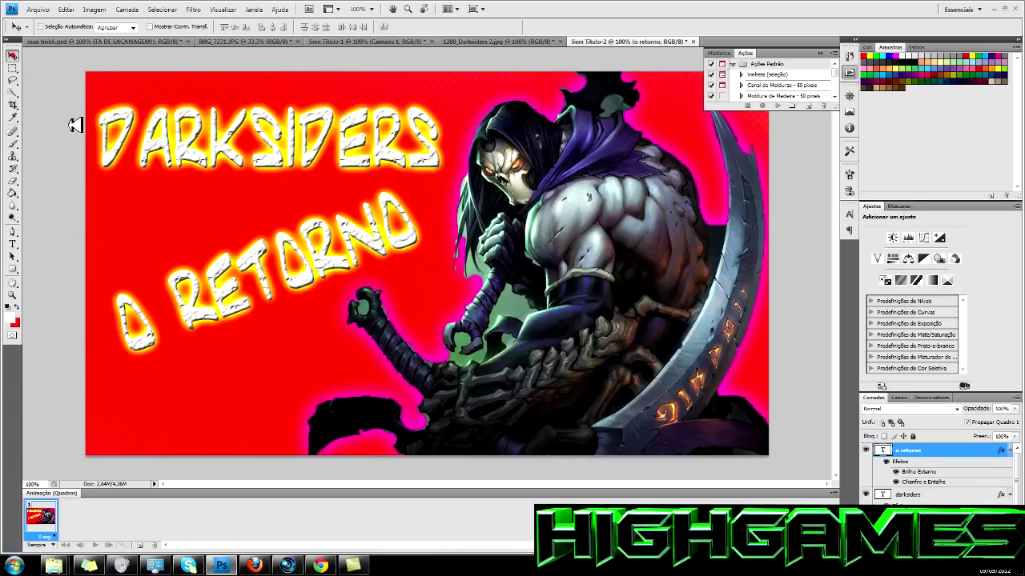
click(827, 50)
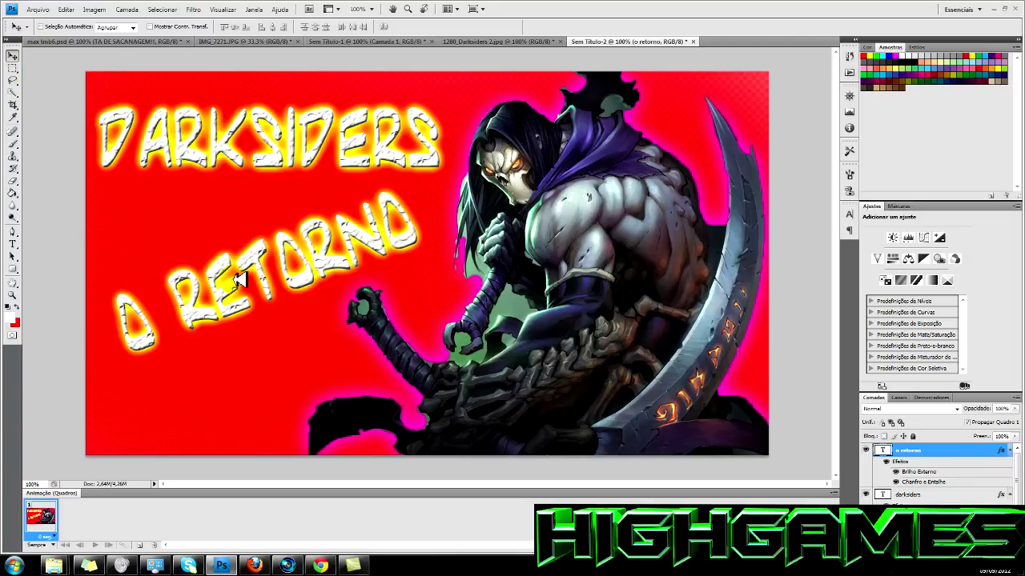
Step: Save the image to the Desktop as JPEG 'dark' at Máxima quality
click(40, 8)
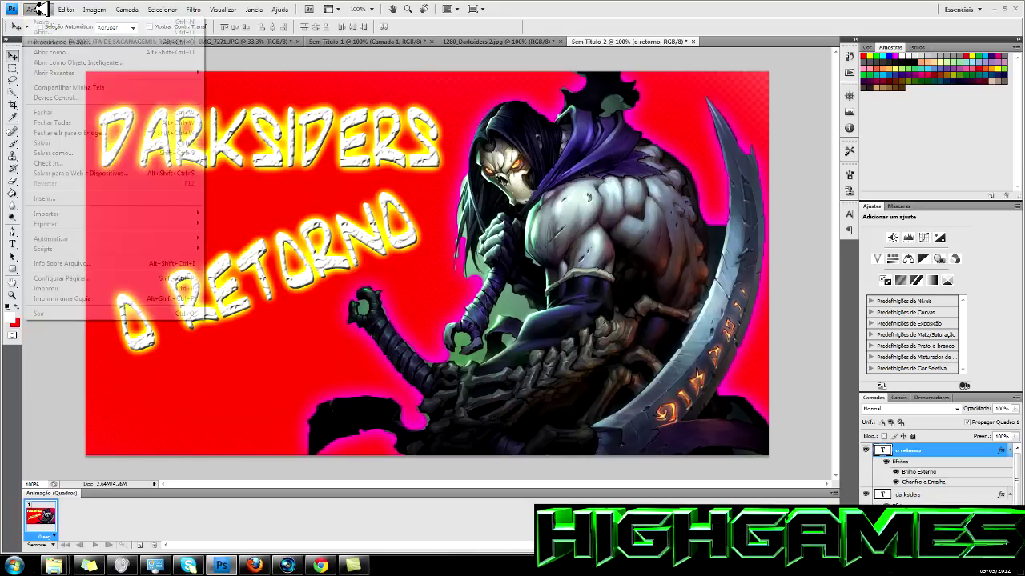
click(75, 152)
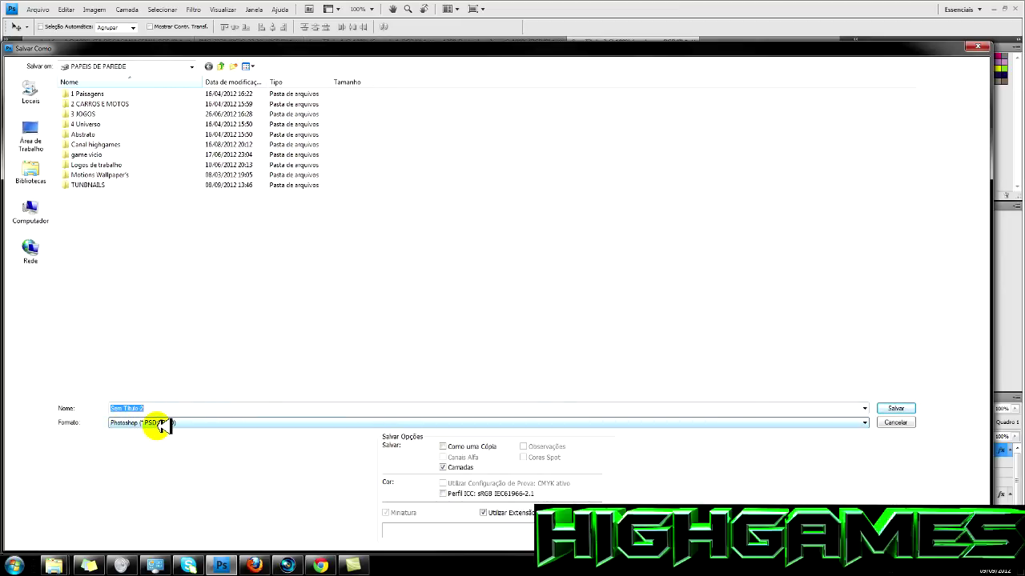
click(47, 130)
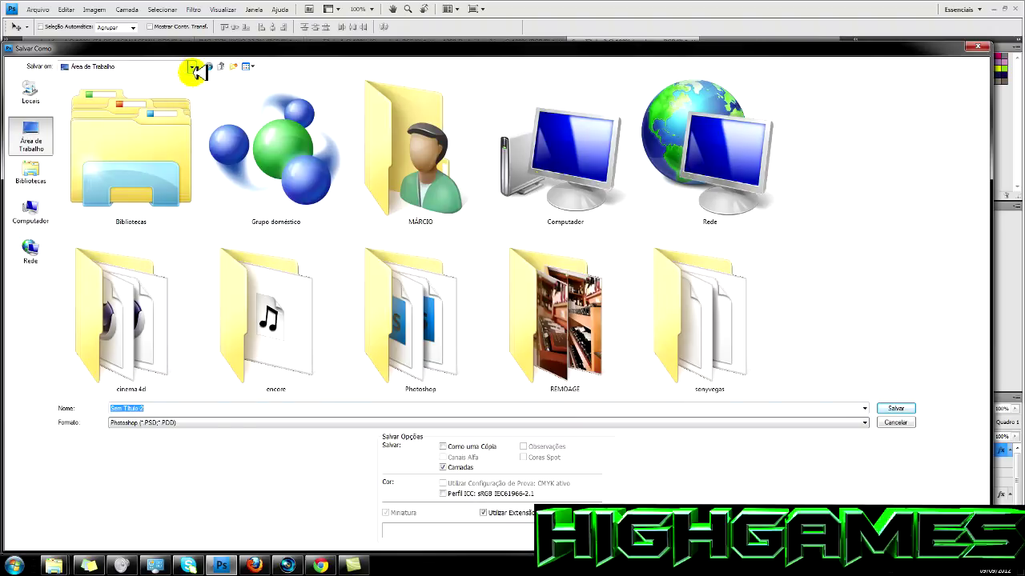
click(182, 422)
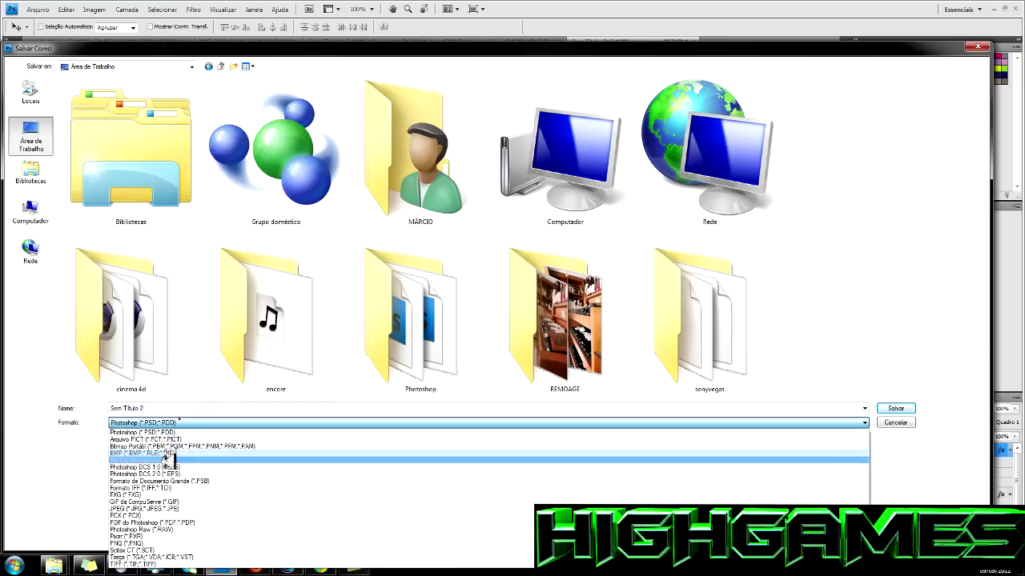
click(153, 509)
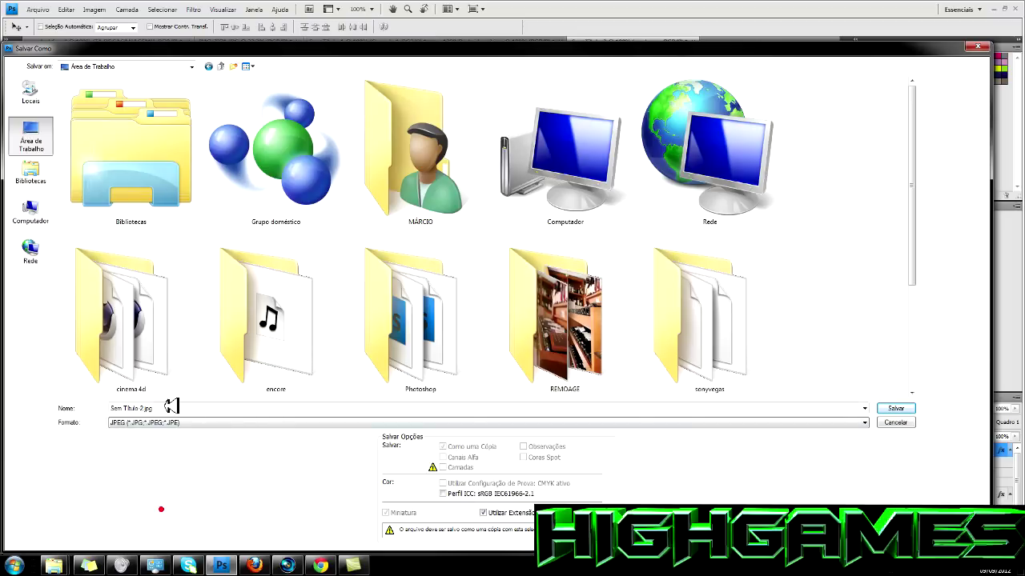
text(D)
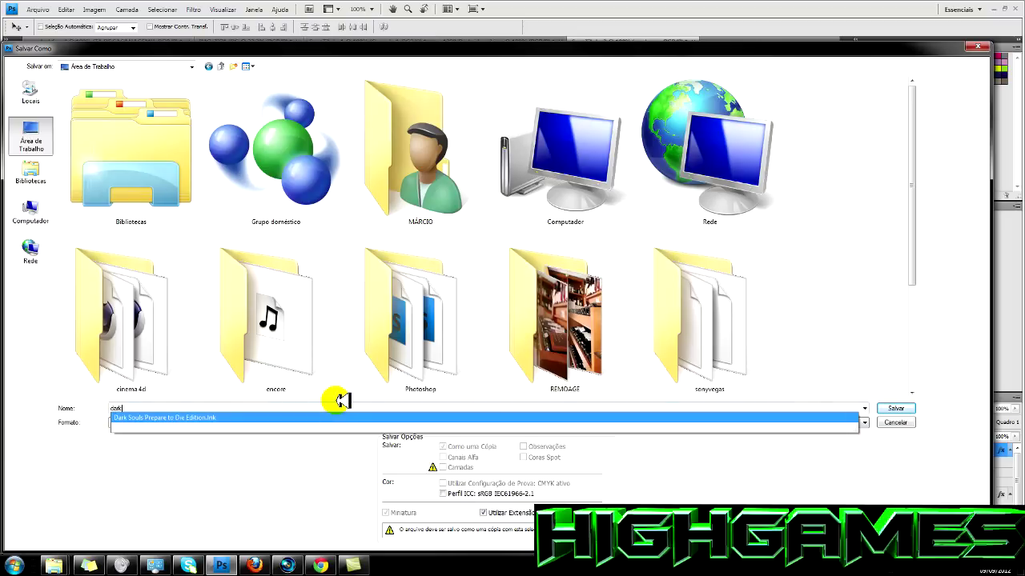
click(895, 409)
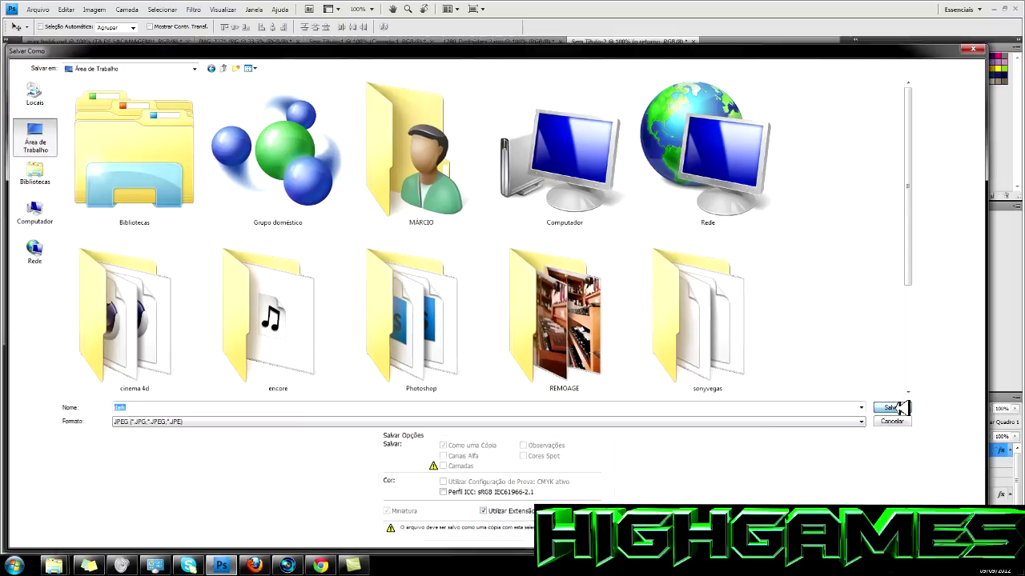
click(505, 207)
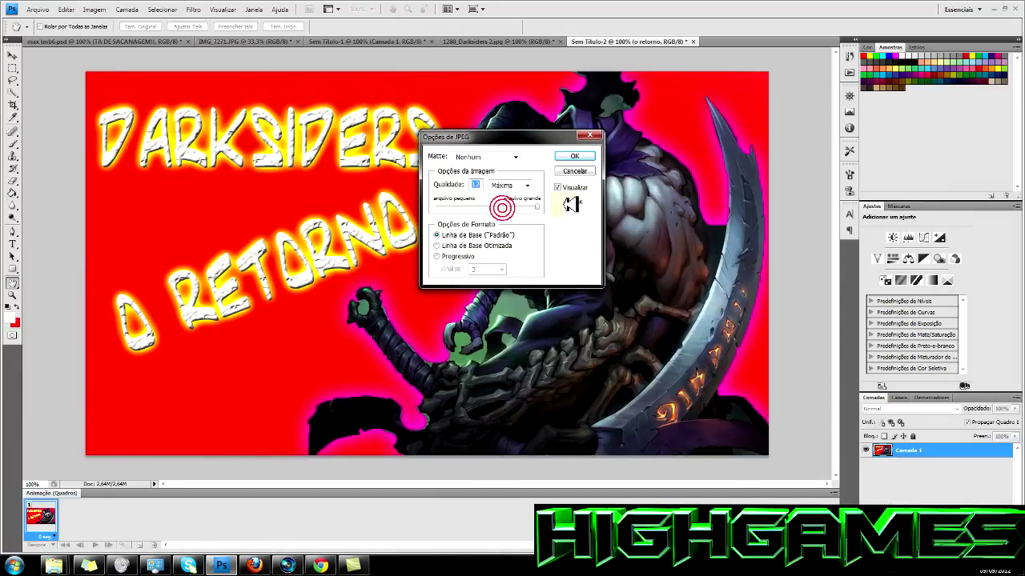
click(573, 154)
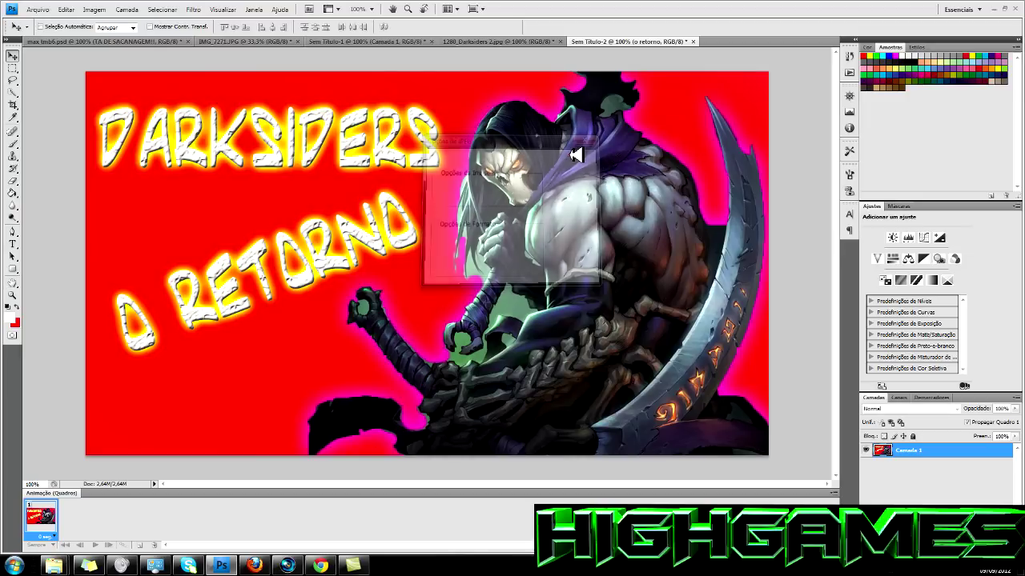
click(998, 7)
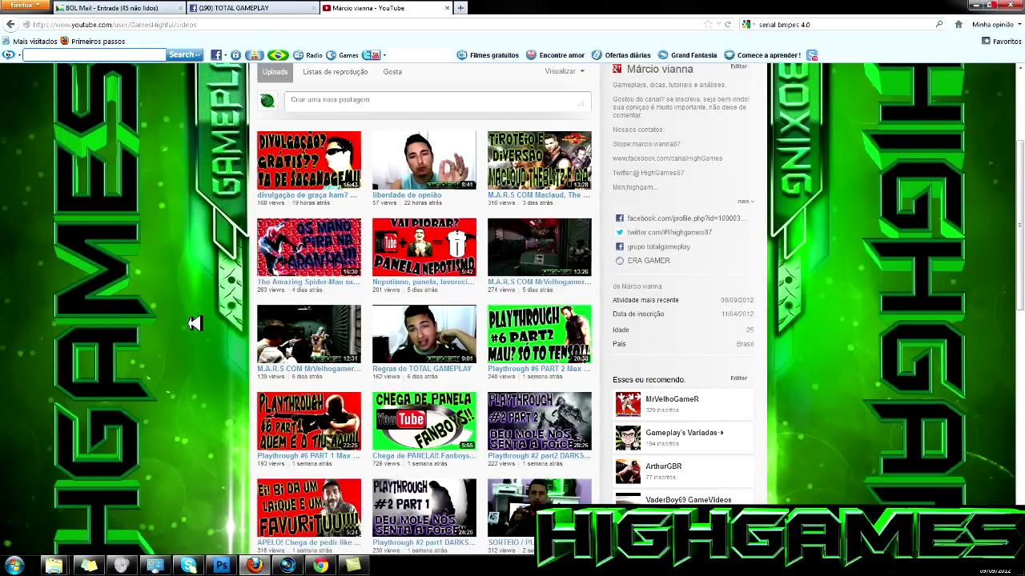
Step: Open Editar for 'liberdade de opnião' from the Gerenciador de vídeos
scroll(195, 324, up, 4)
click(724, 150)
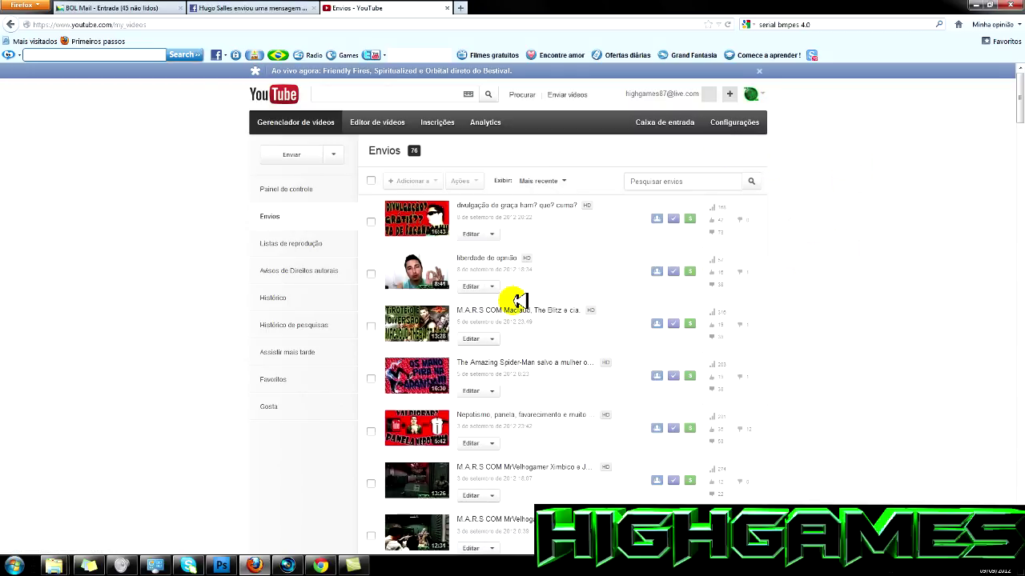
click(472, 286)
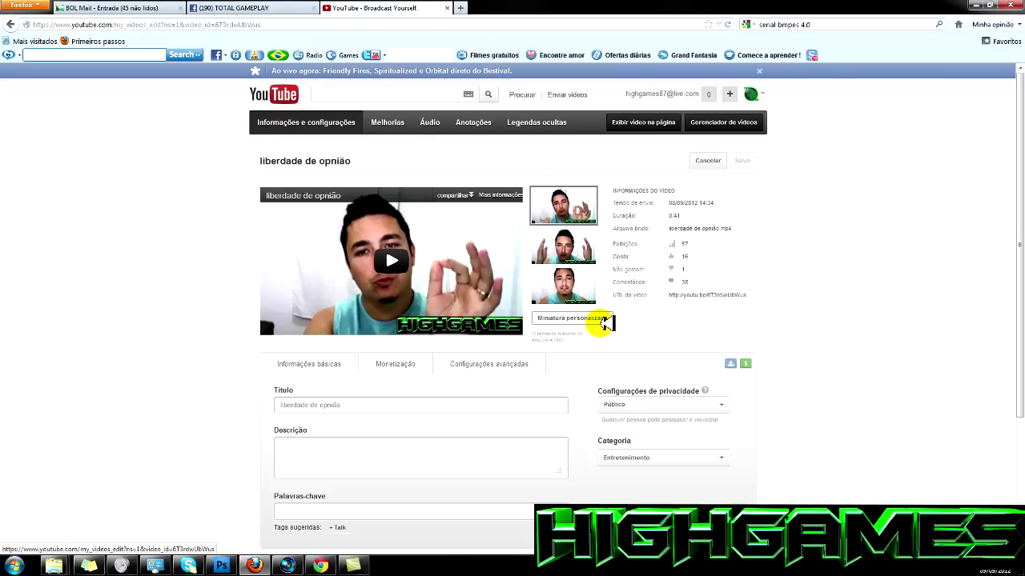
Step: Upload the dark Darksiders JPEG as the custom thumbnail of 'liberdade de opnião' and save it
click(583, 321)
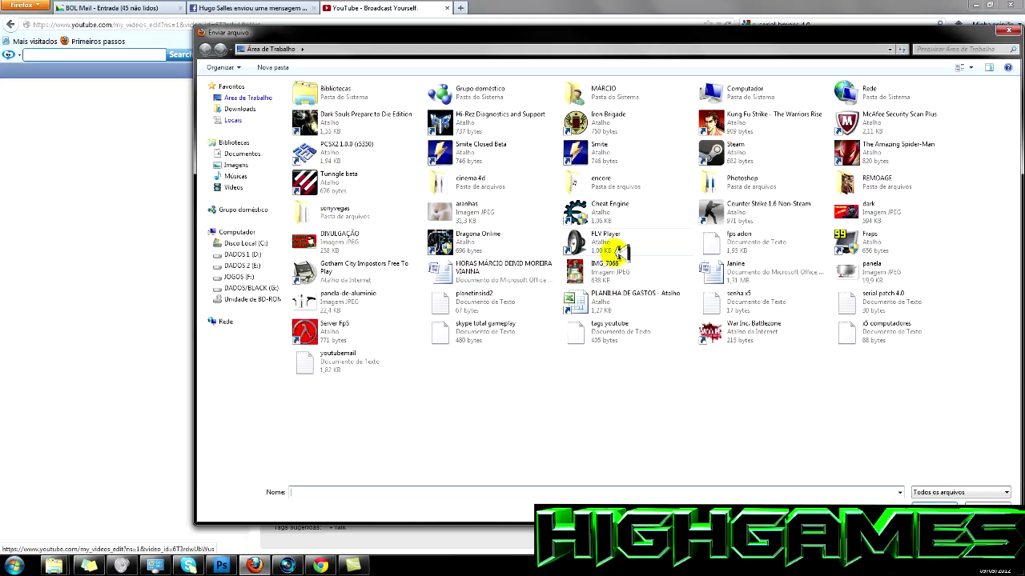
double_click(880, 210)
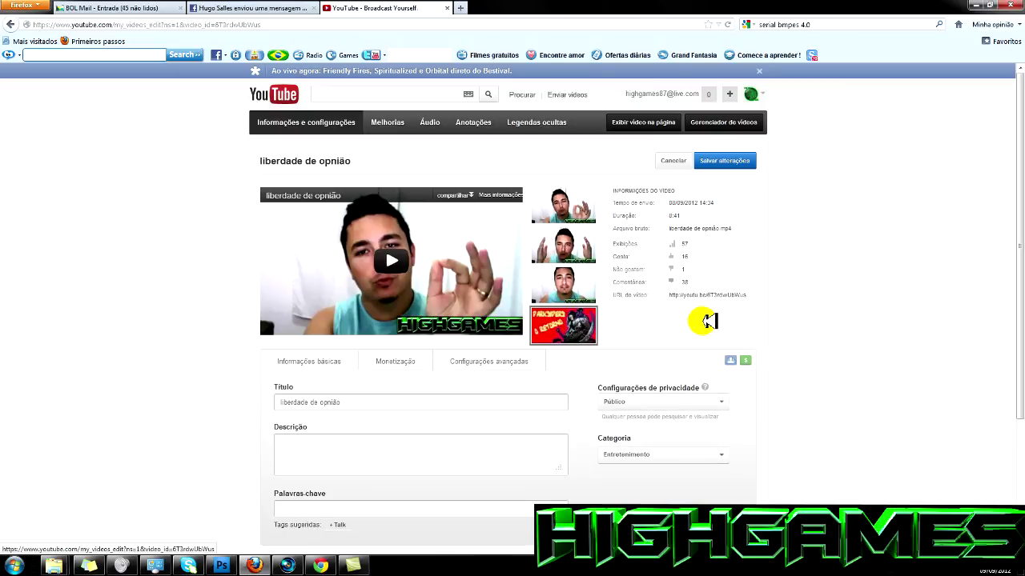
click(731, 162)
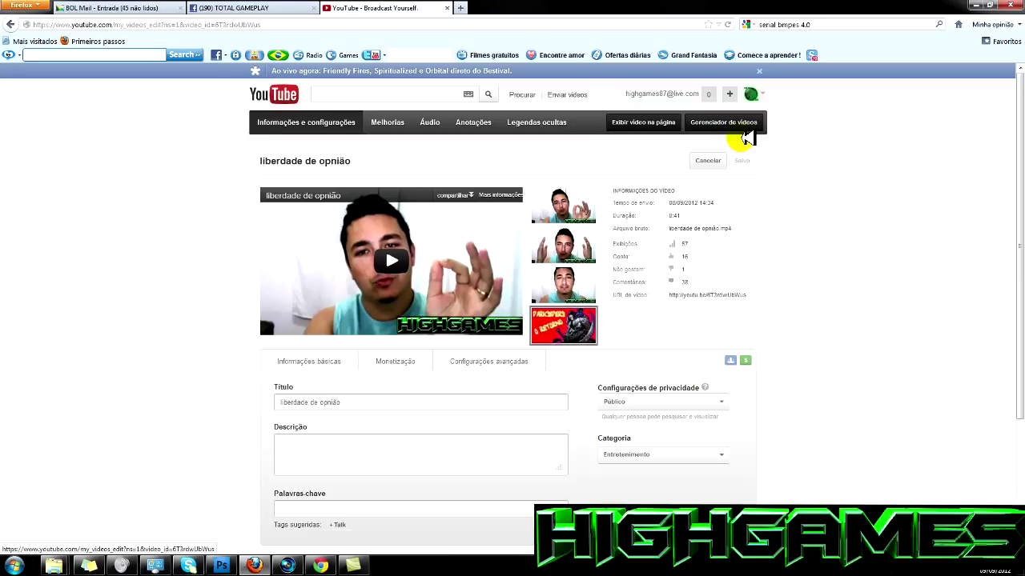
click(726, 122)
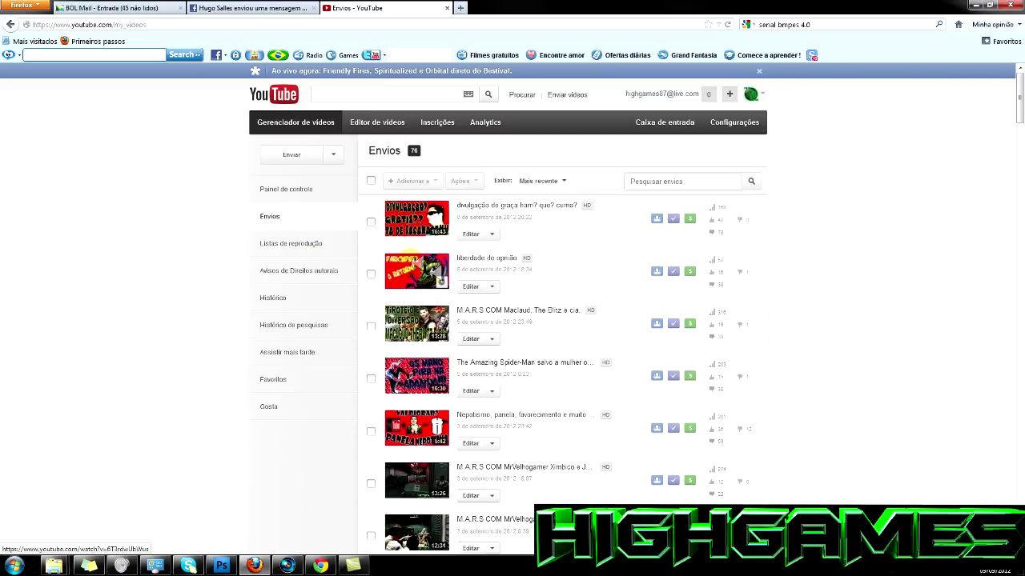
Step: Play 'liberdade de opnião' from the uploads list, now showing the red DARKSIDERS thumbnail
click(473, 259)
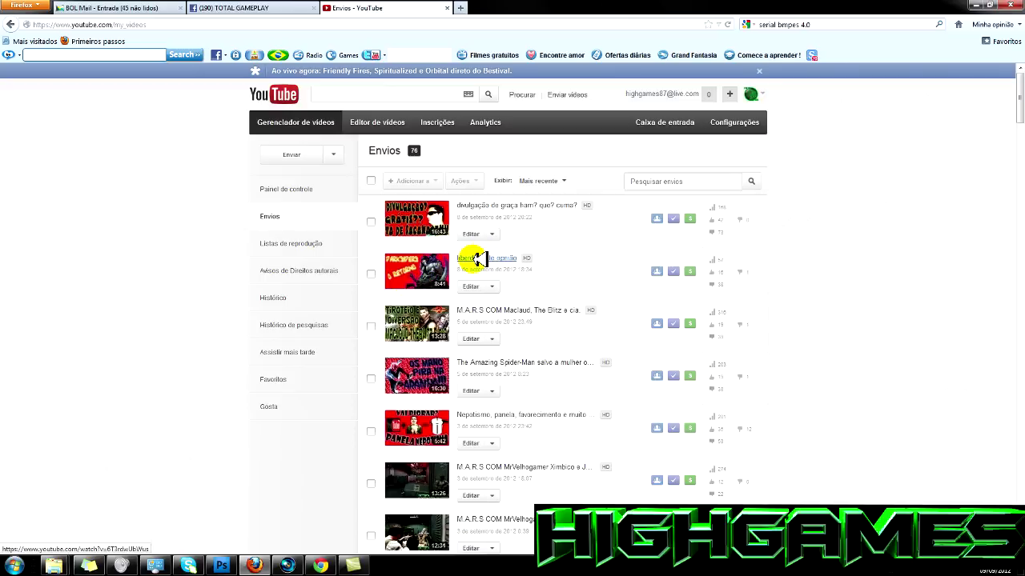